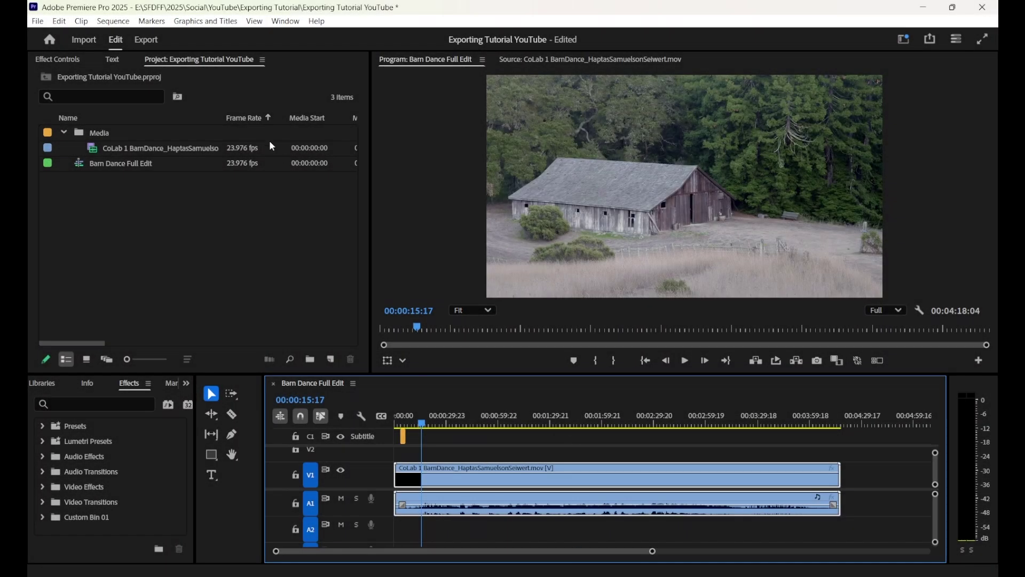
# Verify in Sequence Settings that the timebase is 23.976 fps and the frame size is 1920x1080
pyautogui.click(113, 20)
pyautogui.click(126, 33)
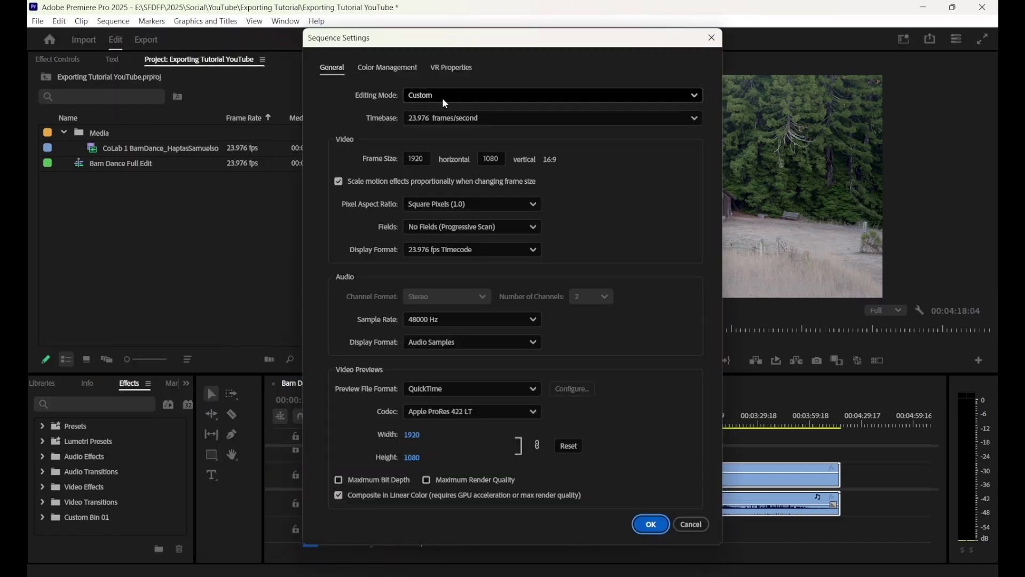
pyautogui.click(452, 119)
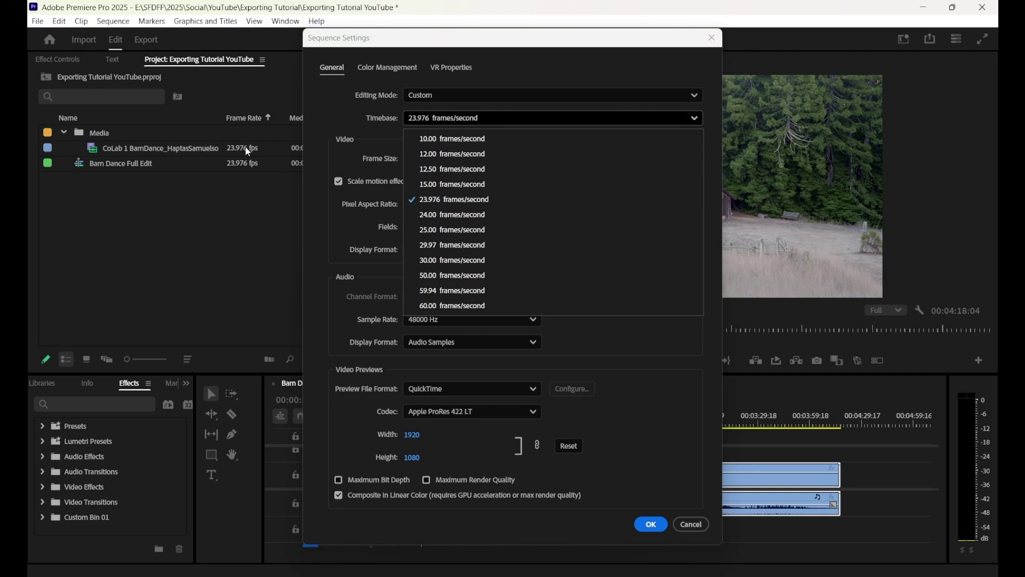
pyautogui.click(455, 199)
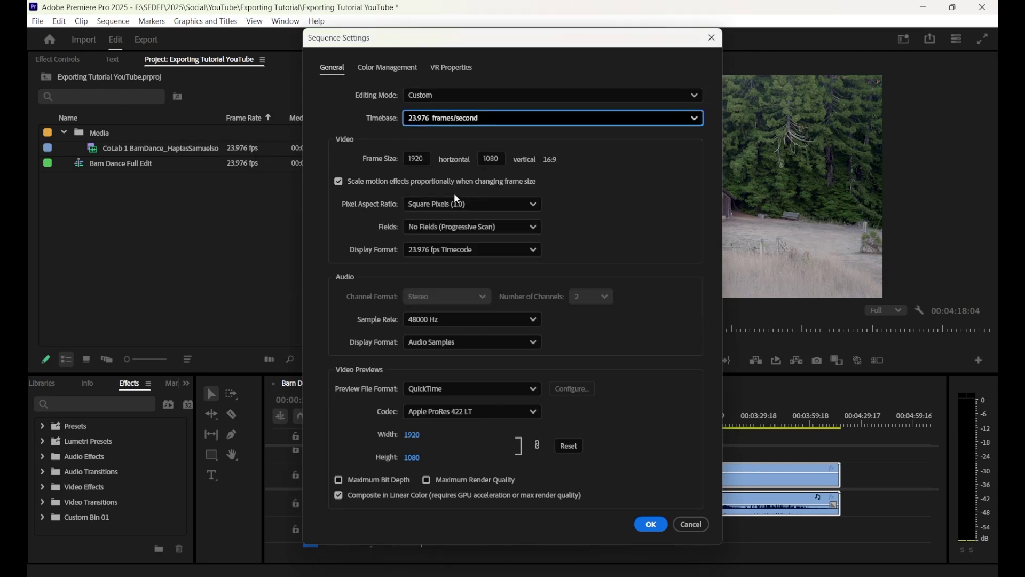
pyautogui.click(423, 158)
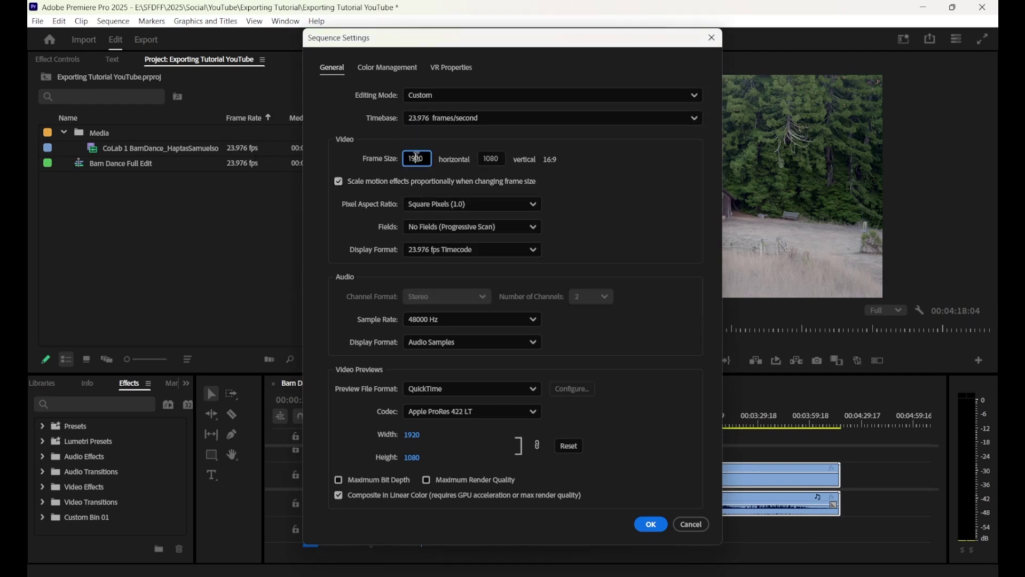
pyautogui.click(487, 160)
pyautogui.click(600, 166)
pyautogui.click(651, 524)
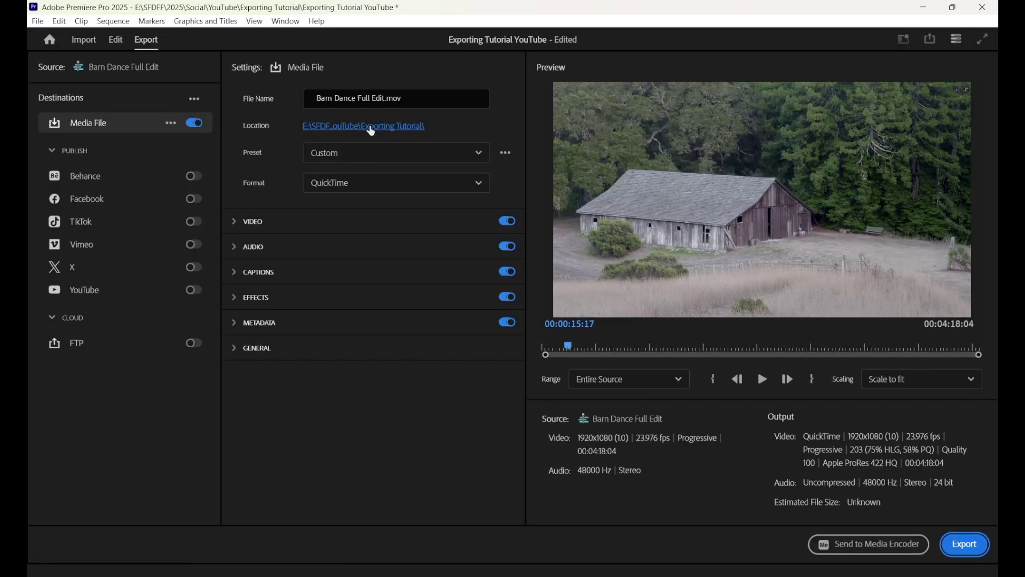
# Rename the export file to 'Barn Dance Full Edit 1.mov' in the Exporting Tutorial folder
pyautogui.click(372, 126)
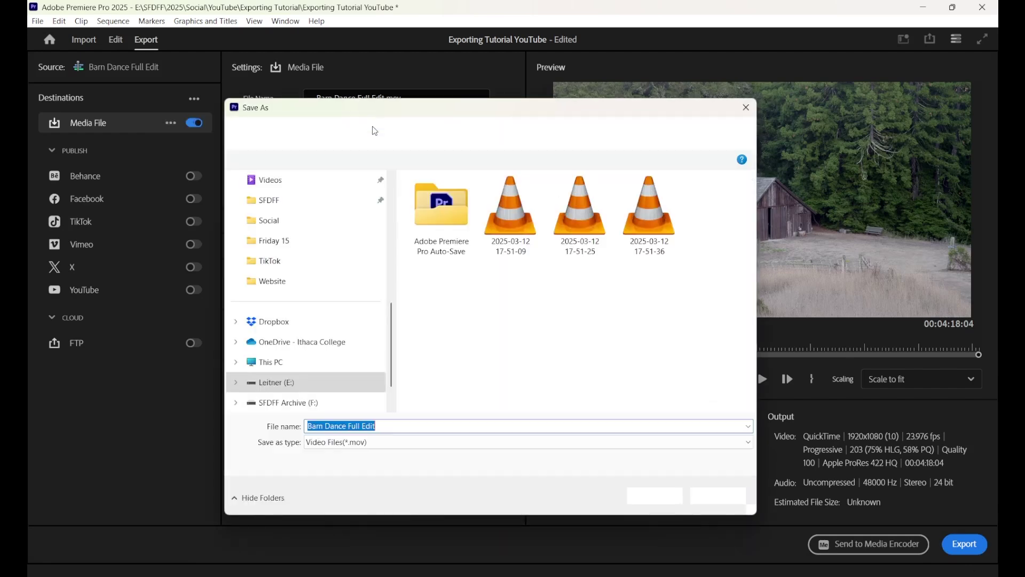
pyautogui.click(384, 427)
pyautogui.write('1')
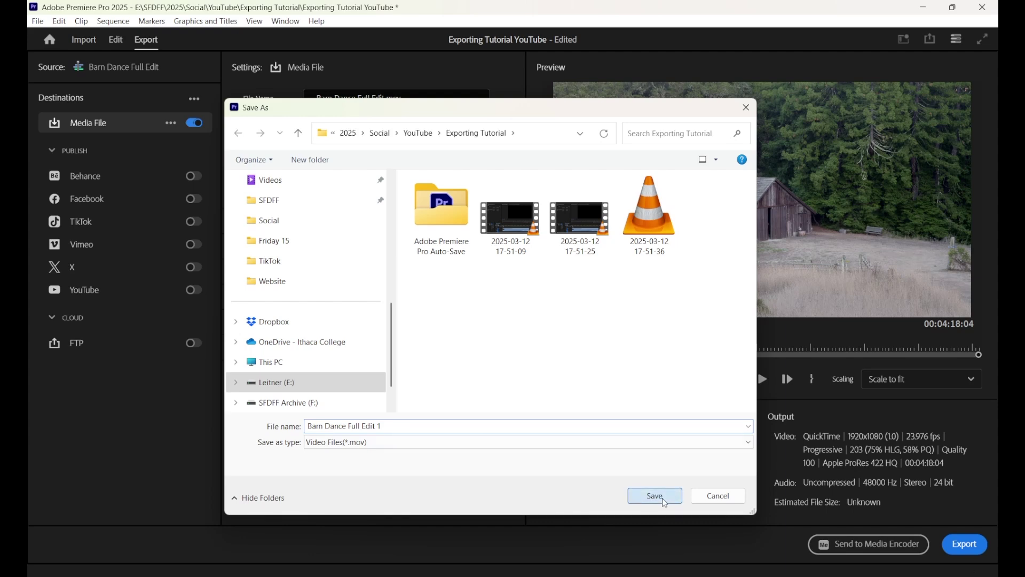
pyautogui.click(655, 496)
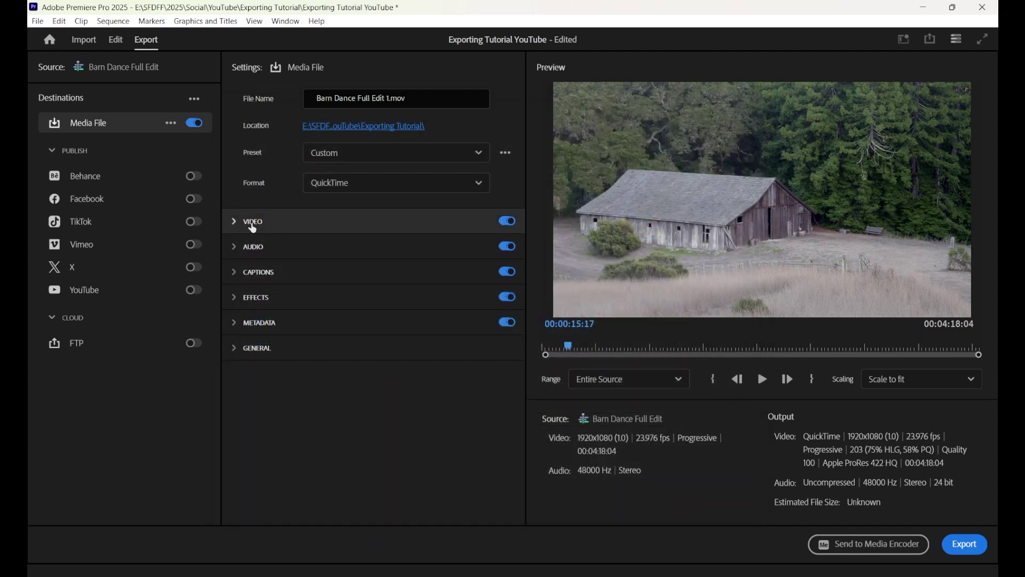
# Expand the VIDEO settings and keep QuickTime as the export format
pyautogui.click(250, 226)
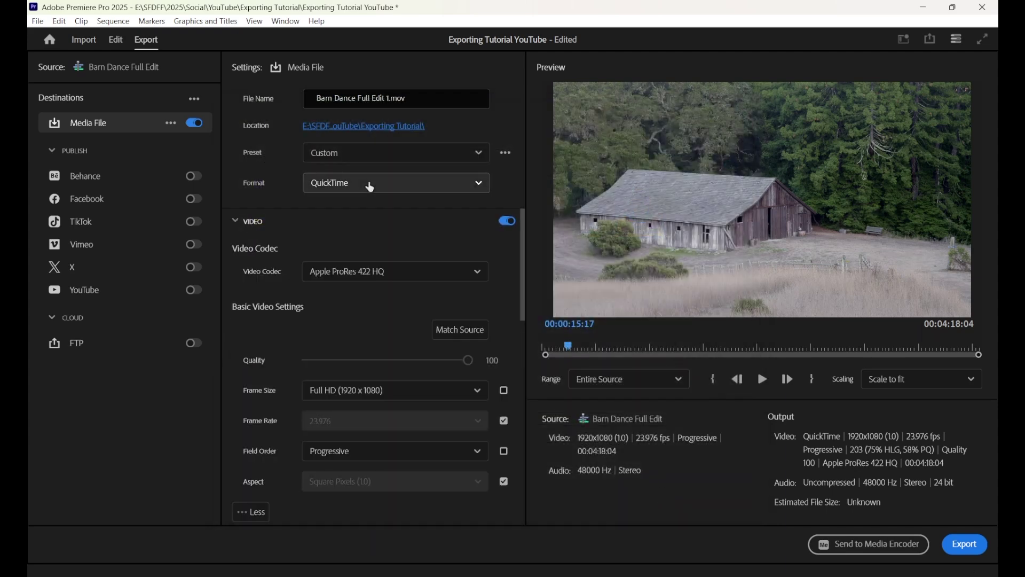
pyautogui.click(368, 184)
pyautogui.scroll(1, 366, 266)
pyautogui.scroll(-6, 389, 358)
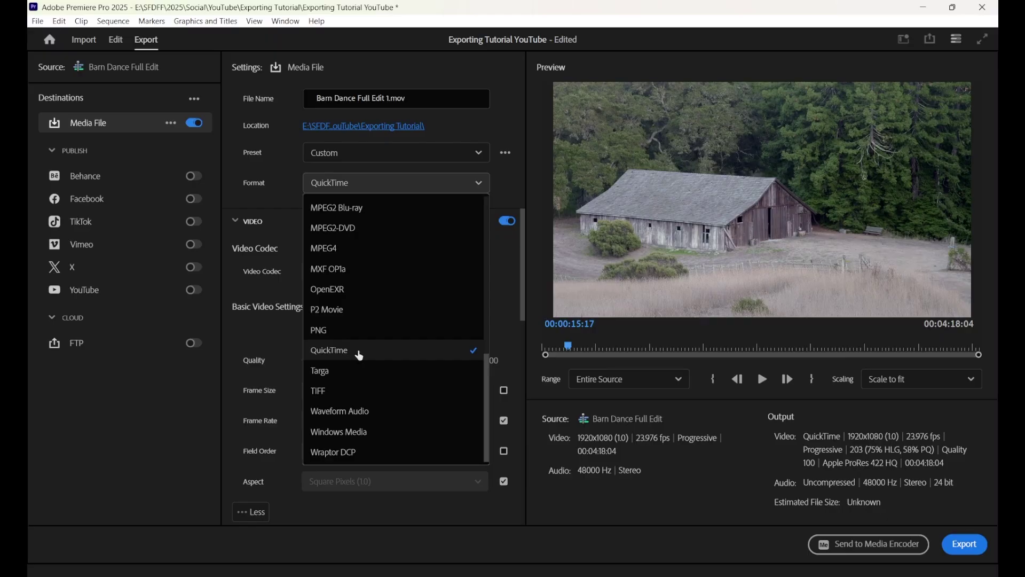
pyautogui.click(361, 351)
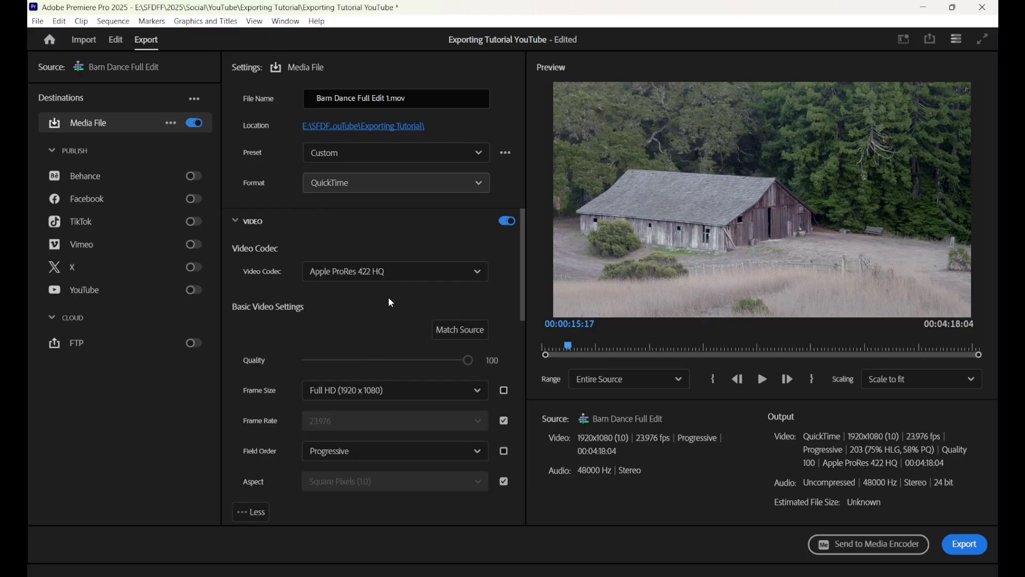
# Keep the Apple ProRes 422 HQ codec and set a fixed Full HD 1920x1080 frame size
pyautogui.click(387, 272)
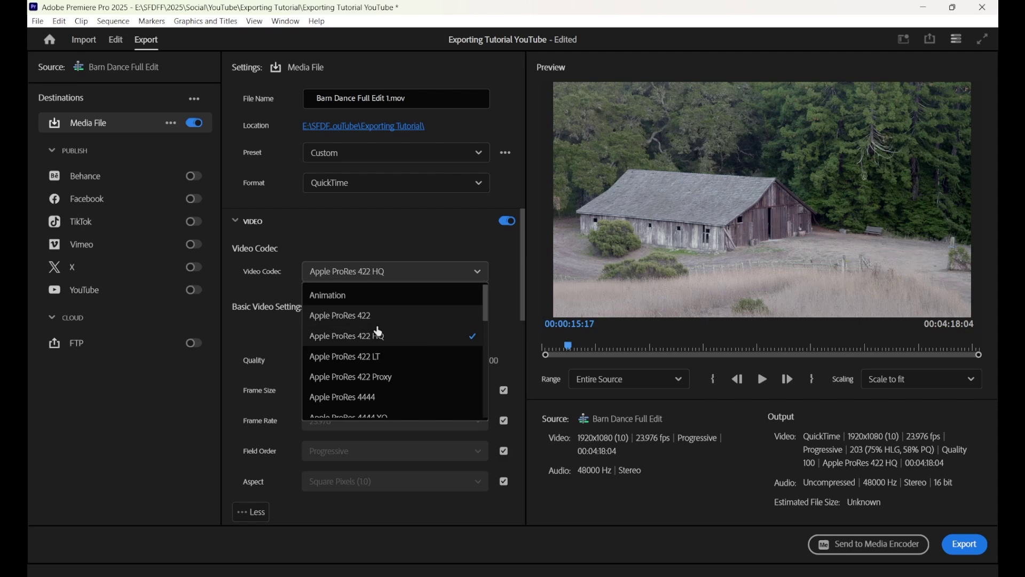
pyautogui.click(390, 337)
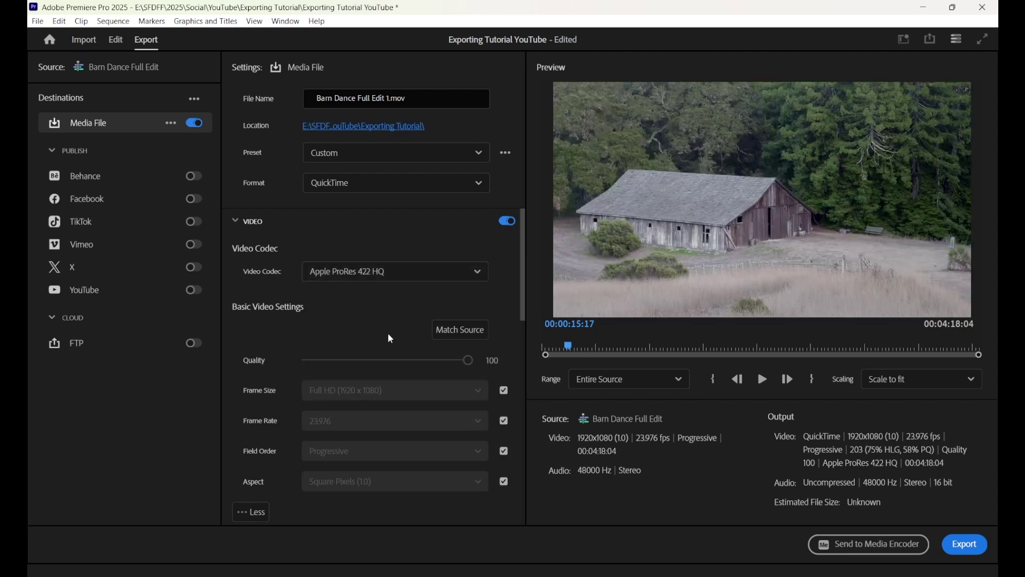
pyautogui.scroll(-1, 391, 334)
pyautogui.scroll(-2, 392, 335)
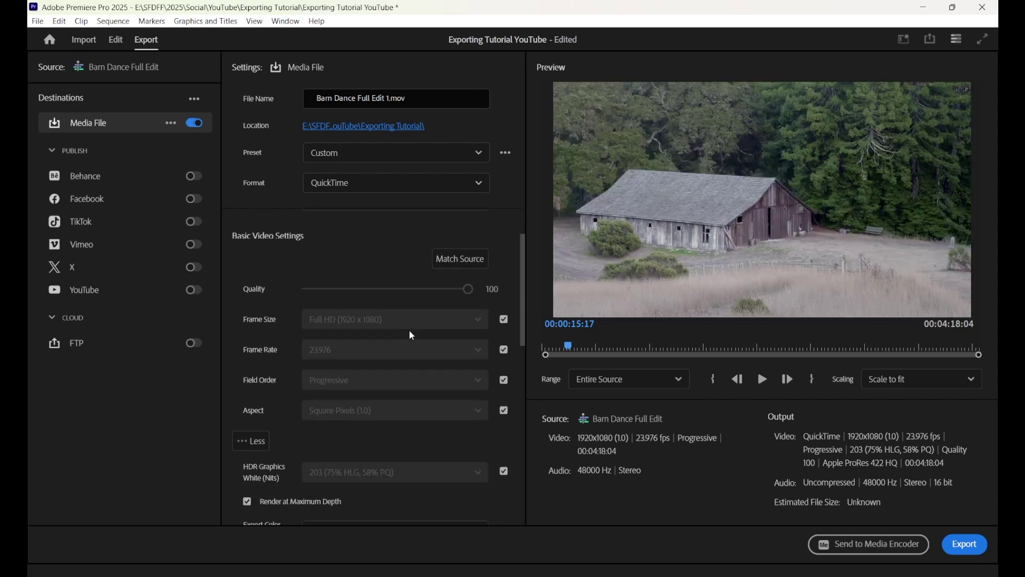
pyautogui.click(504, 319)
pyautogui.click(343, 320)
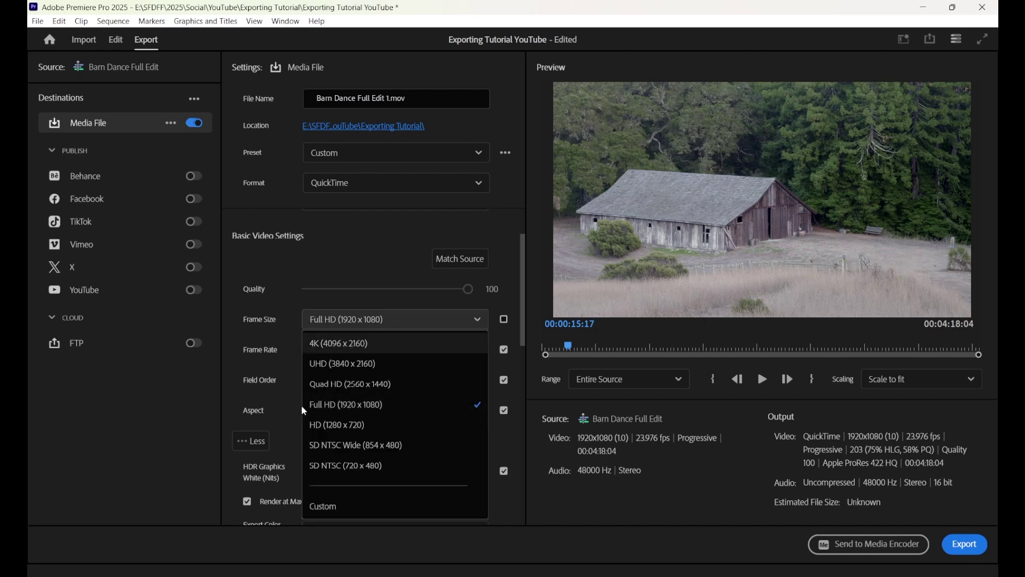
pyautogui.click(400, 405)
# Stop matching source field order, keep 16-bpc depth, and enable Use Maximum Render Quality
pyautogui.scroll(-1, 405, 372)
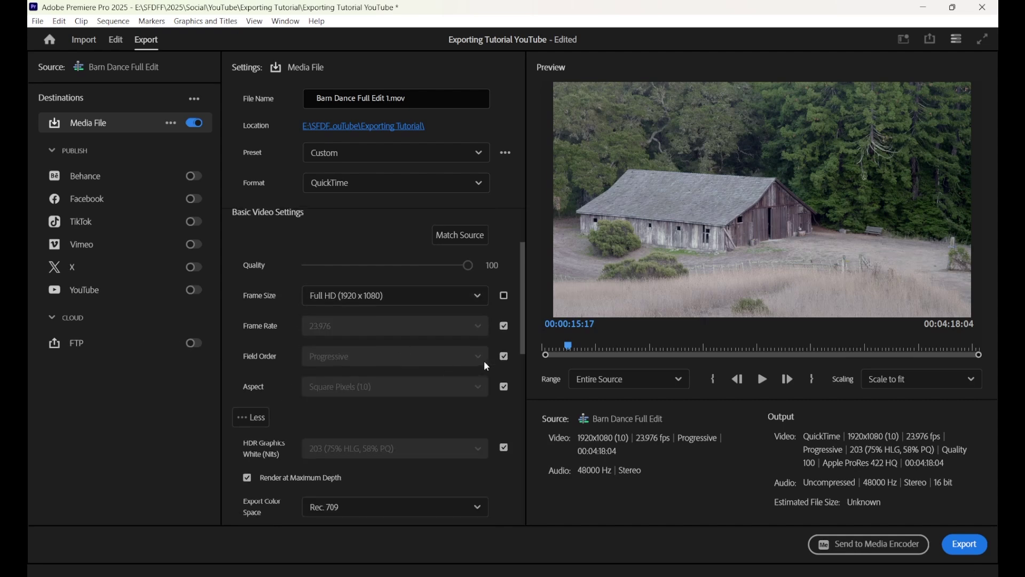
pyautogui.click(504, 356)
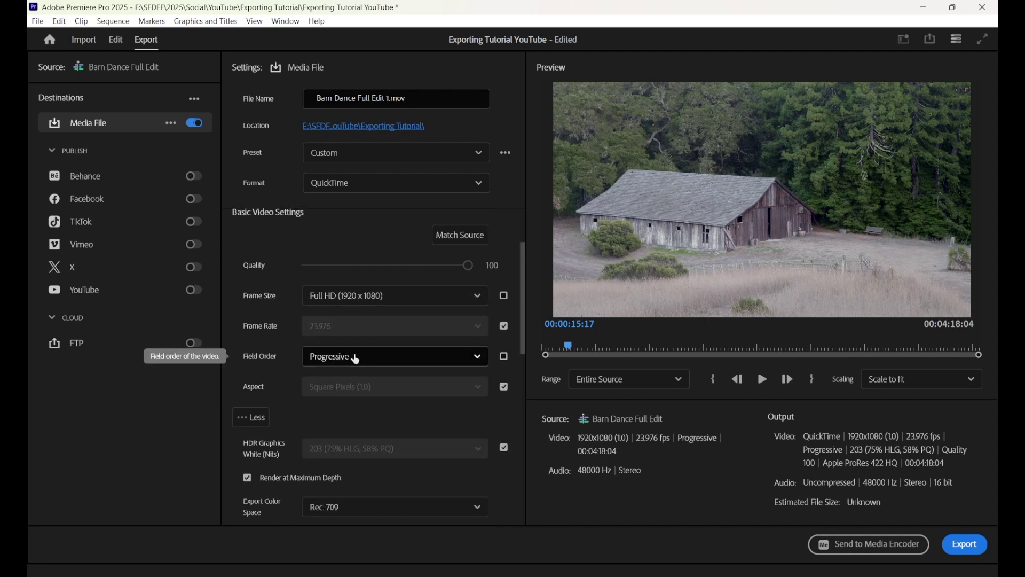
pyautogui.scroll(-4, 373, 361)
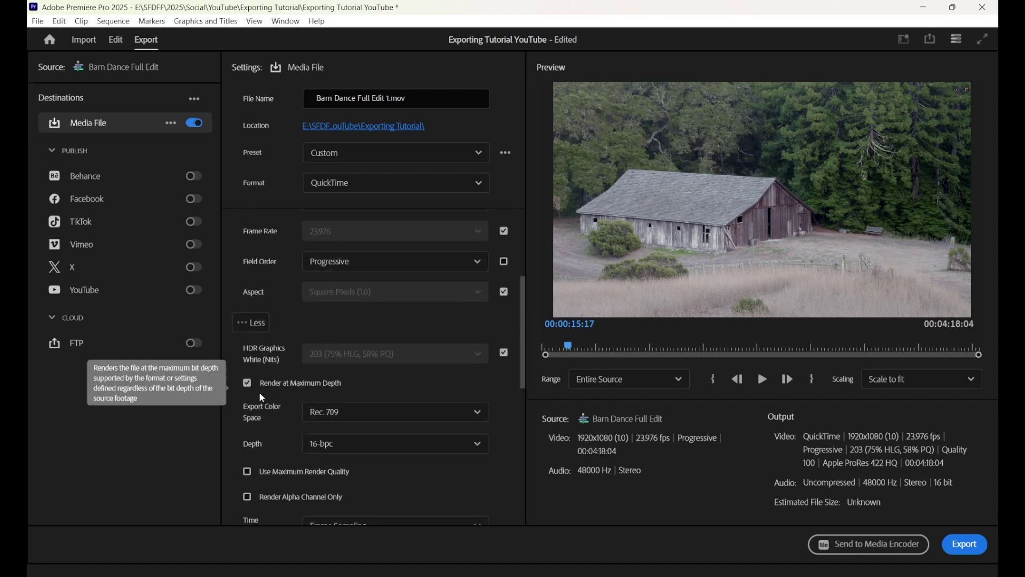
pyautogui.scroll(-4, 398, 384)
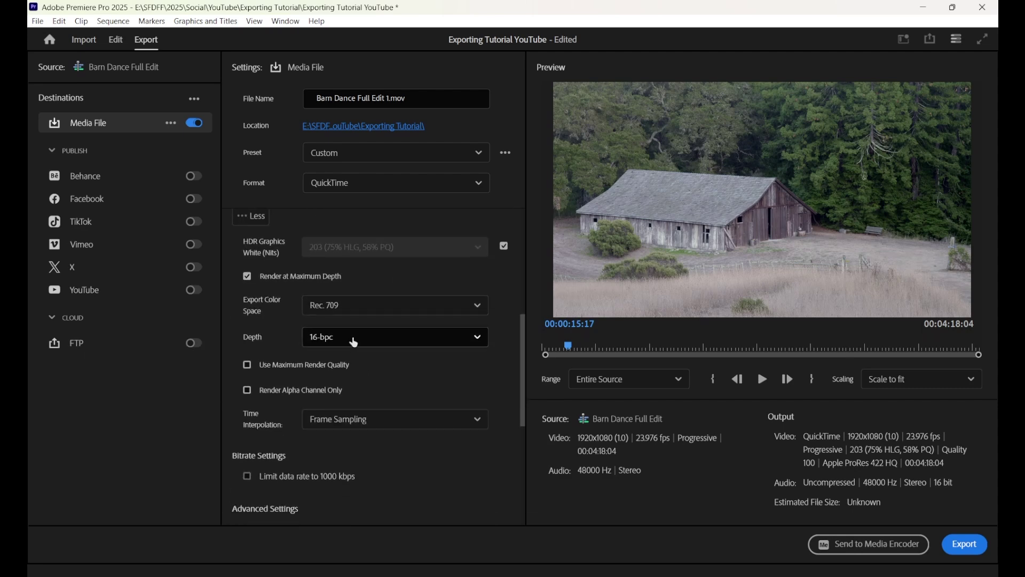
pyautogui.click(354, 342)
pyautogui.click(353, 386)
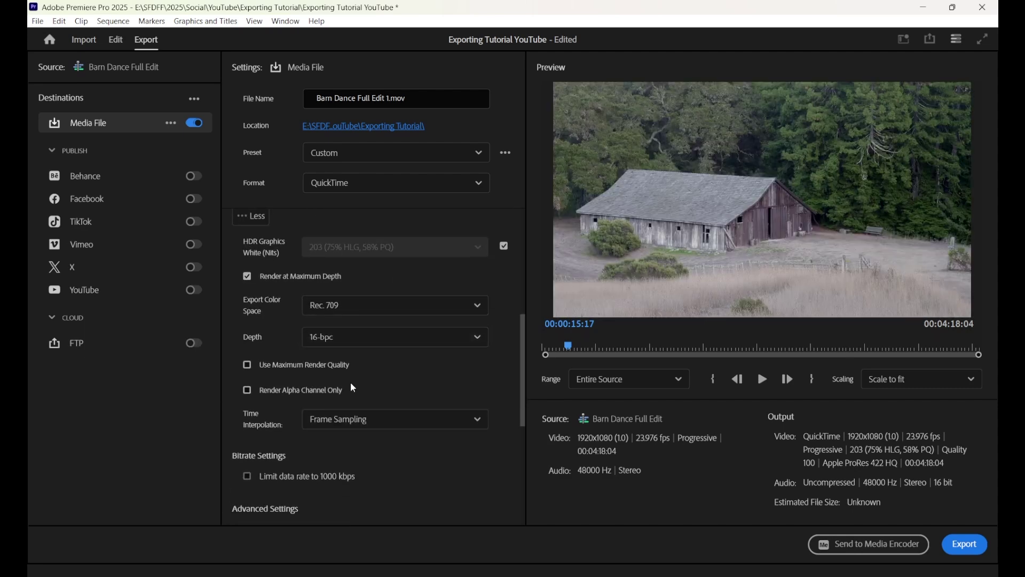
pyautogui.click(249, 366)
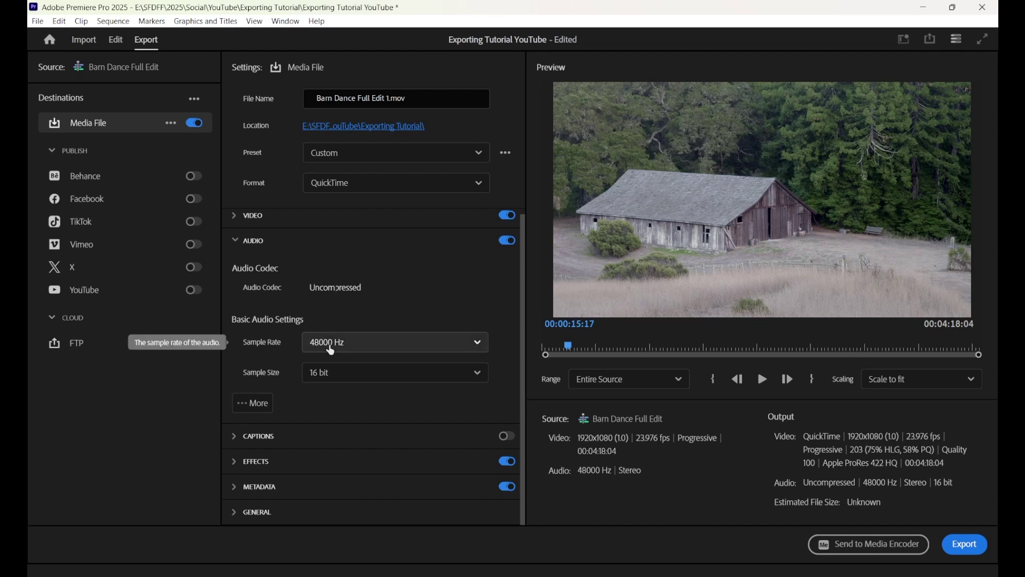
# Keep the audio sample rate at 48000 Hz and set the sample size to 24 bit
pyautogui.click(330, 347)
pyautogui.scroll(-2, 378, 387)
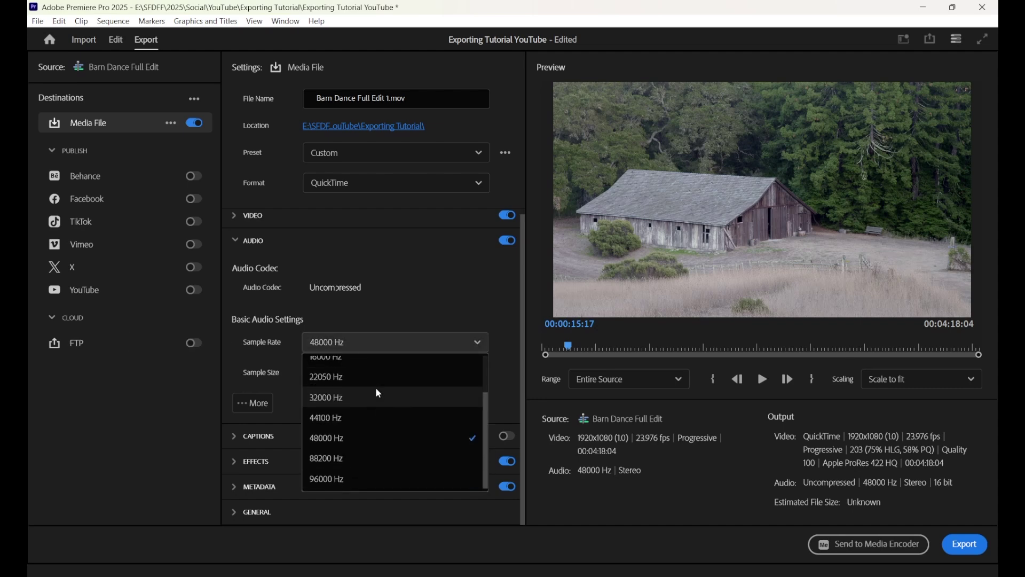
pyautogui.click(343, 443)
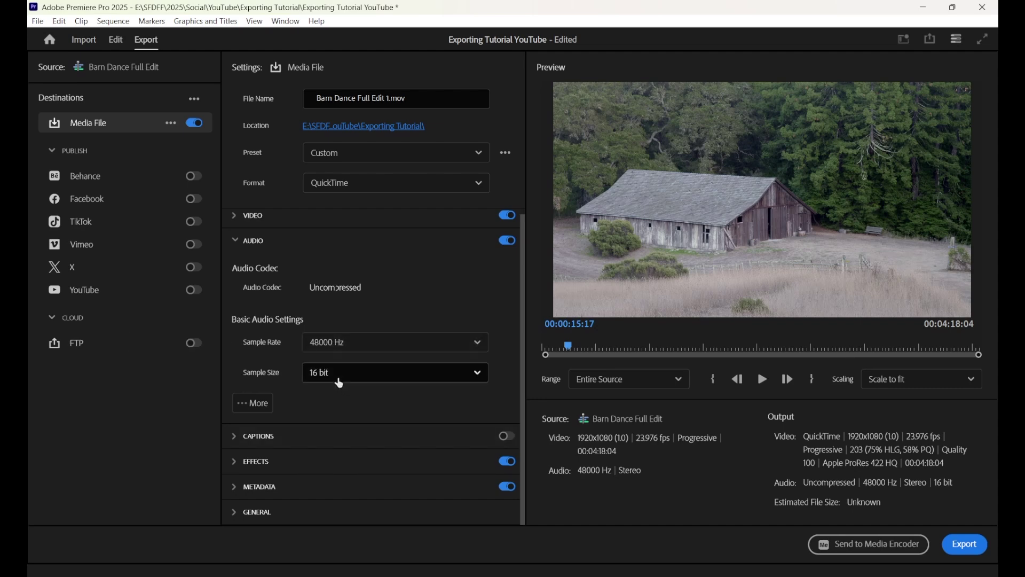
pyautogui.click(331, 372)
pyautogui.click(329, 441)
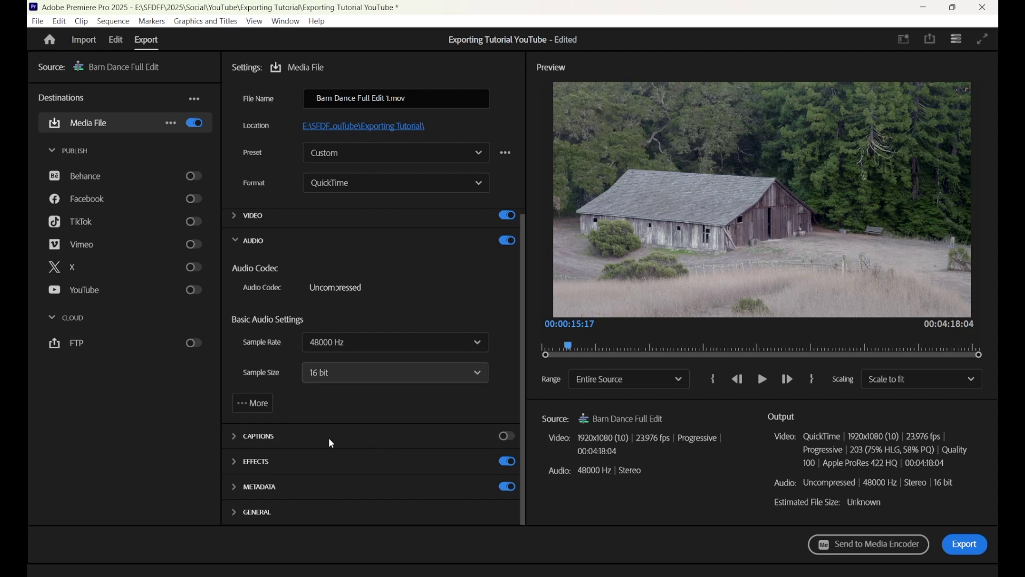
# Leave caption export turned off and start exporting Barn Dance Full Edit 1.mov
pyautogui.click(255, 438)
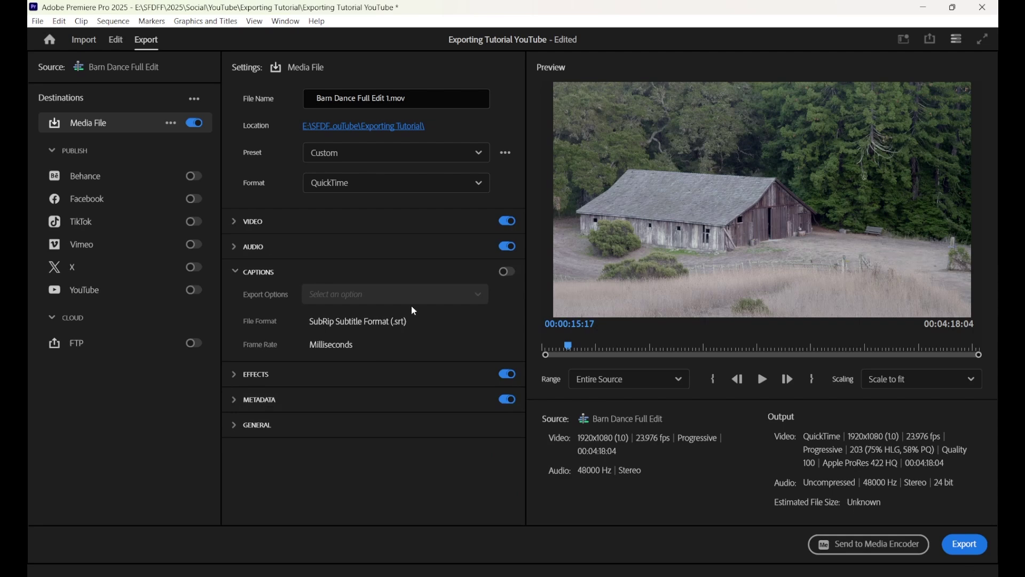
pyautogui.click(506, 272)
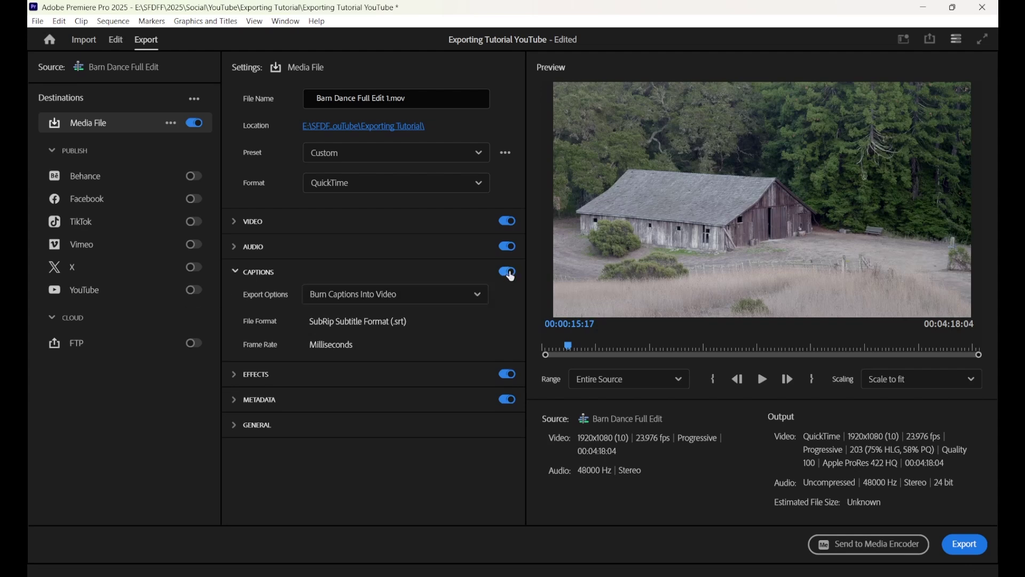
pyautogui.click(509, 273)
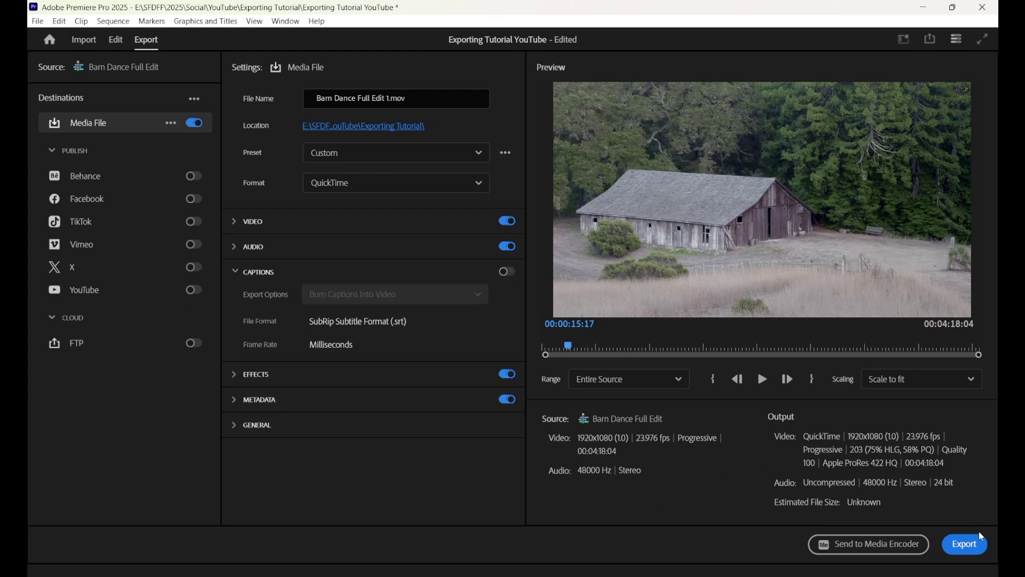
pyautogui.click(970, 549)
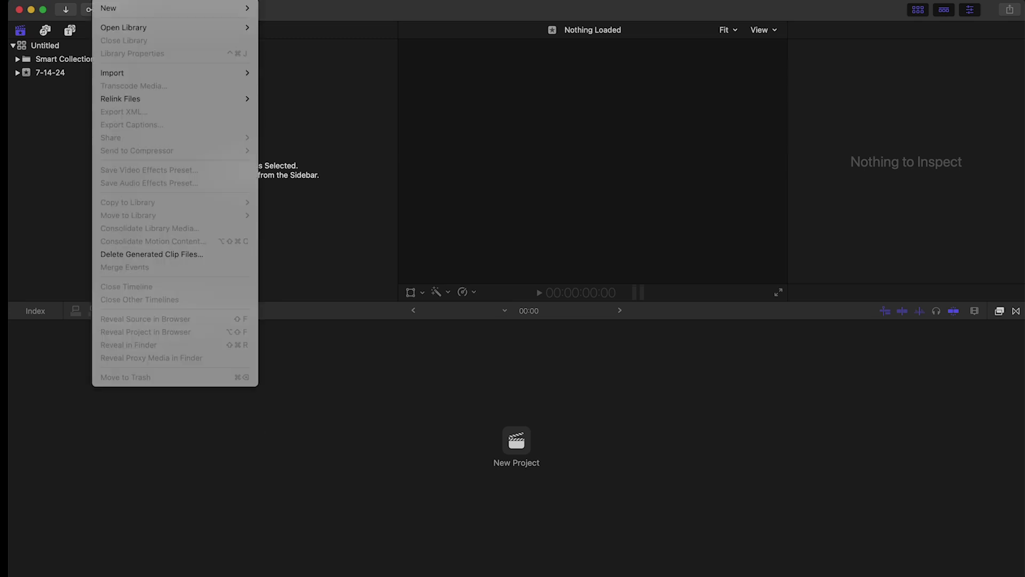
# Save a new Final Cut library called SFDFF_EXPORT into the SFDFF Export Example folder
pyautogui.moveTo(112, 11)
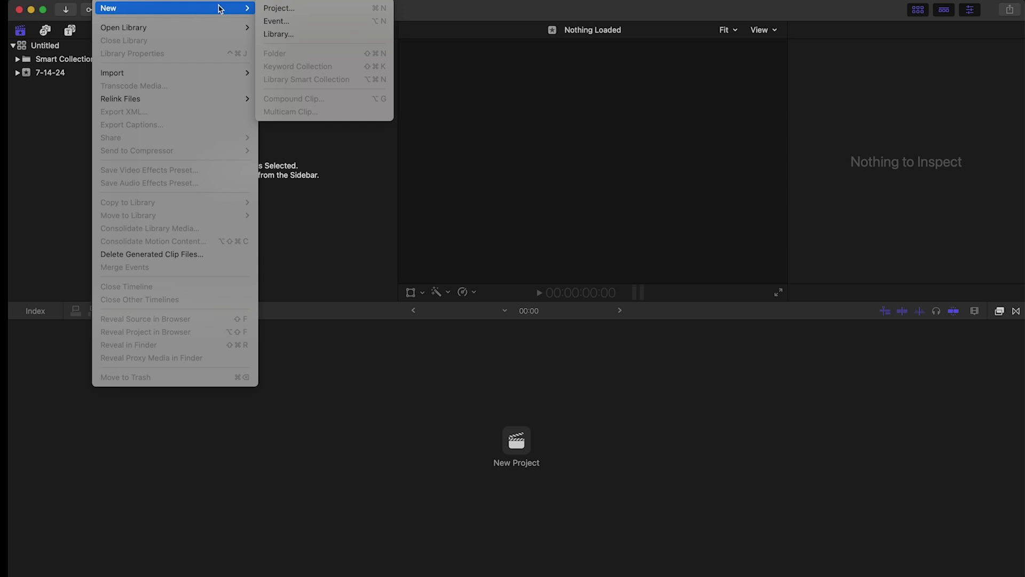
pyautogui.click(287, 35)
pyautogui.write('SFDFF_EXPORT')
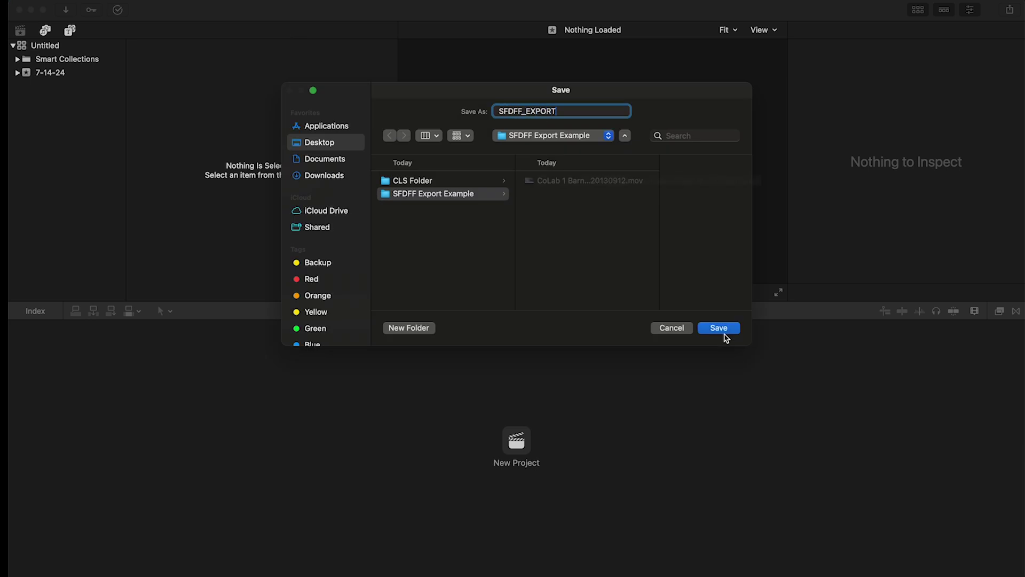
pyautogui.click(719, 327)
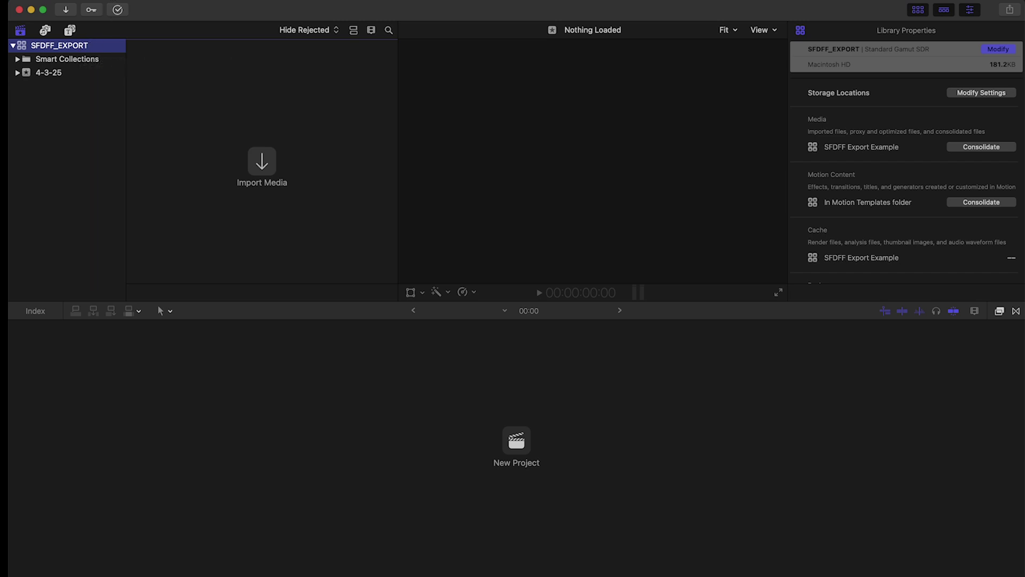
pyautogui.click(104, 1)
# Create project SFDFF_EXPORT_4K in the 4-3-25 event using 4K 3840x2160 and Apple ProRes 422
pyautogui.moveTo(109, 9)
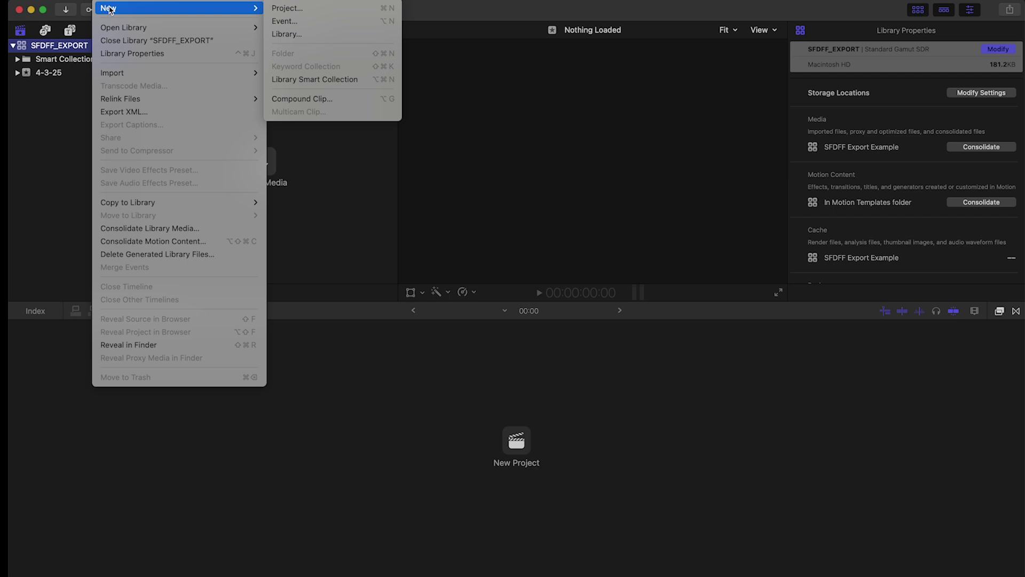
pyautogui.click(278, 8)
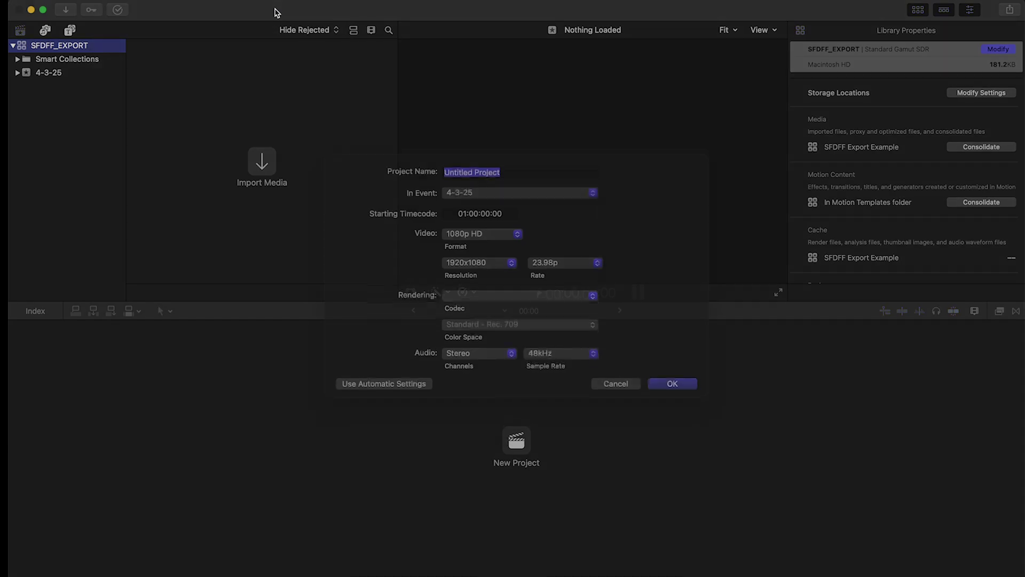
pyautogui.write('SFDFF_EXPORT')
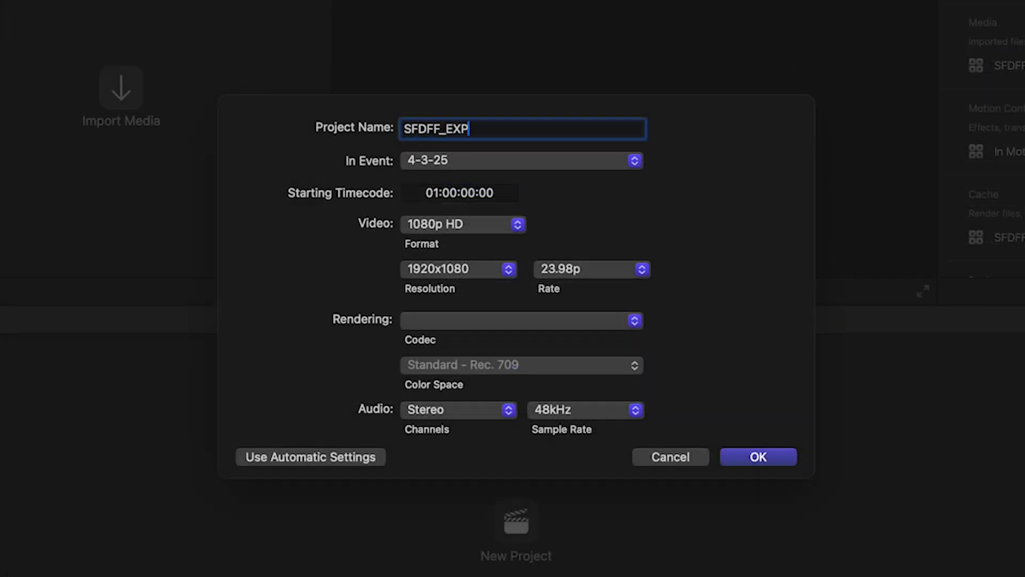
pyautogui.click(508, 271)
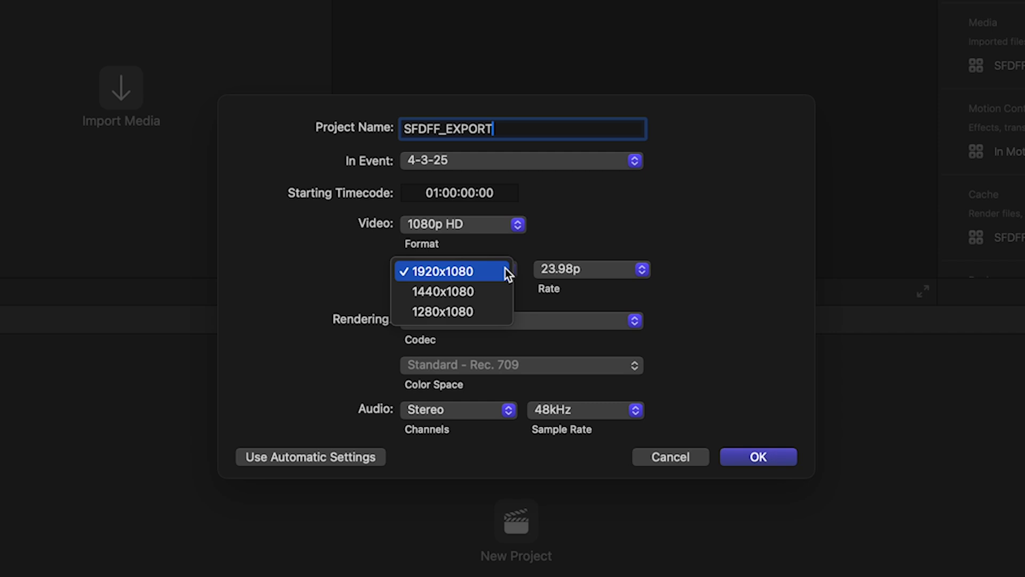
pyautogui.click(507, 271)
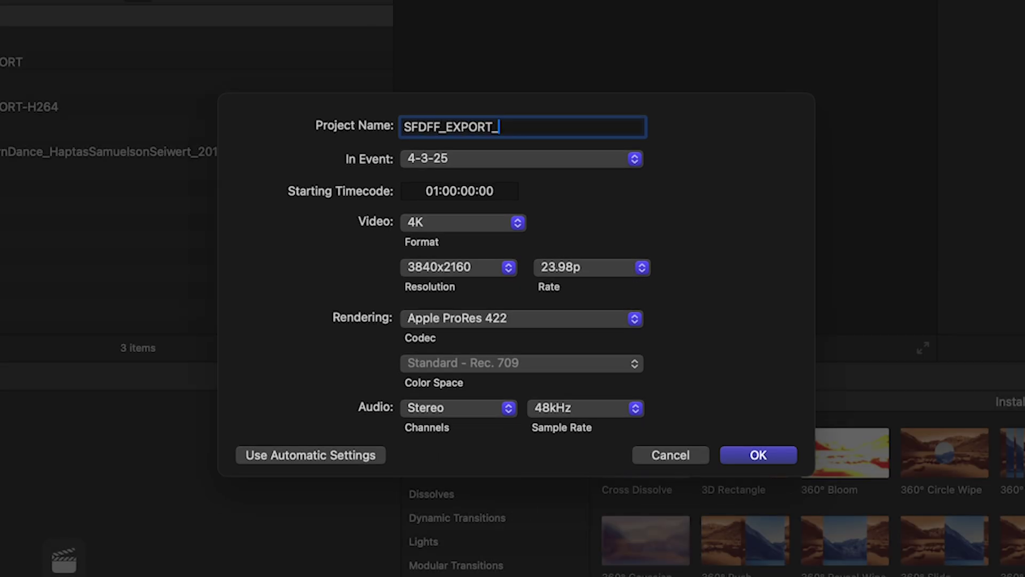
pyautogui.write('4K')
pyautogui.click(518, 222)
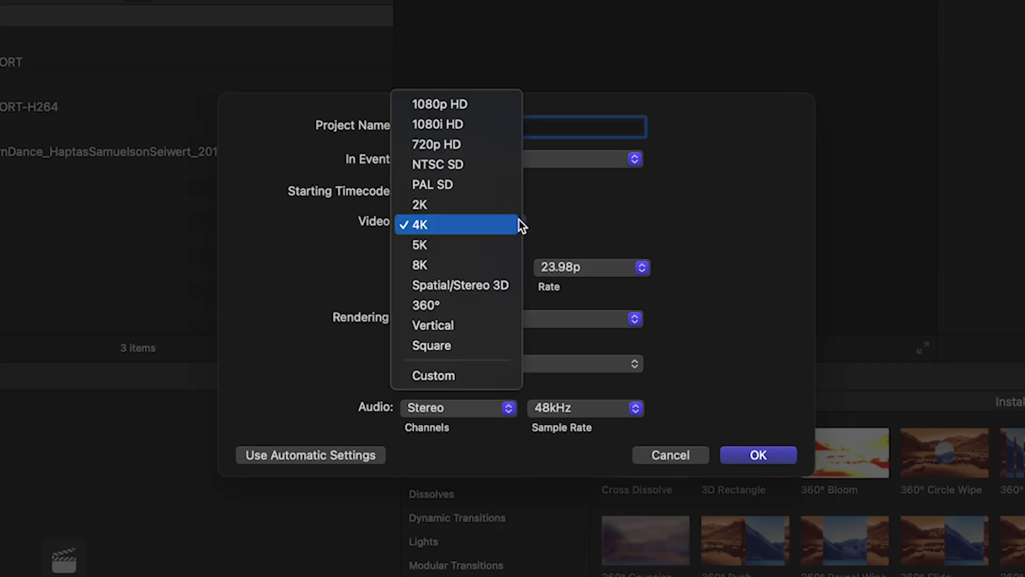
pyautogui.click(460, 226)
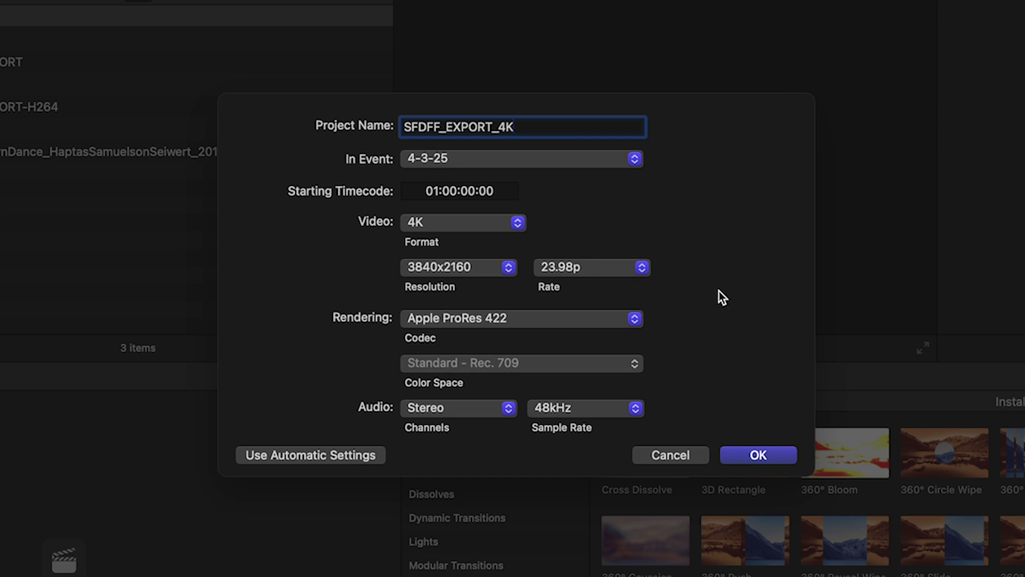
pyautogui.click(760, 460)
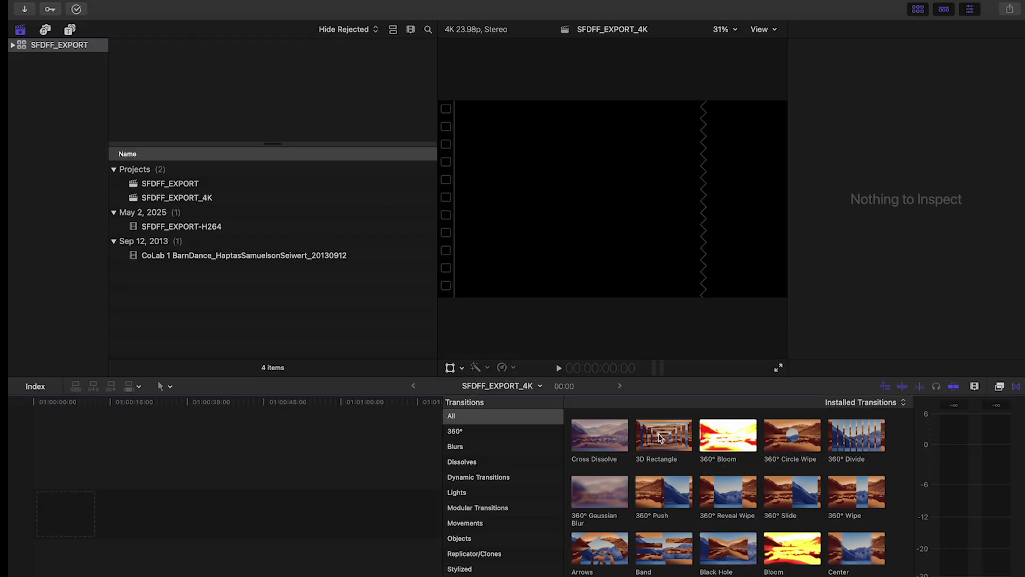
# Duplicate SFDFF_EXPORT_4K as SFDFF_EXPORT_HD using the 1080p HD format
pyautogui.click(206, 198)
pyautogui.rightClick(179, 198)
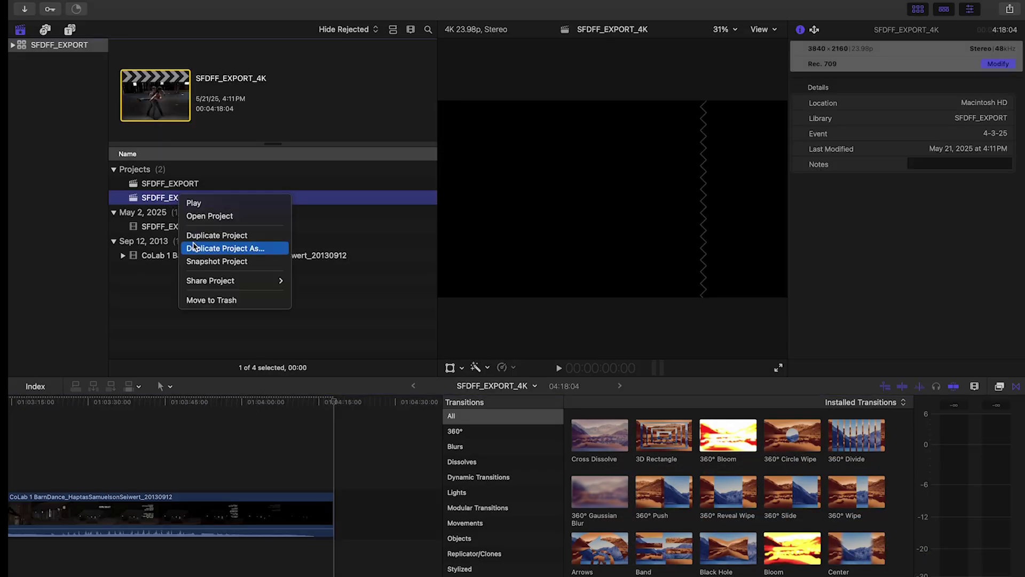
pyautogui.click(194, 247)
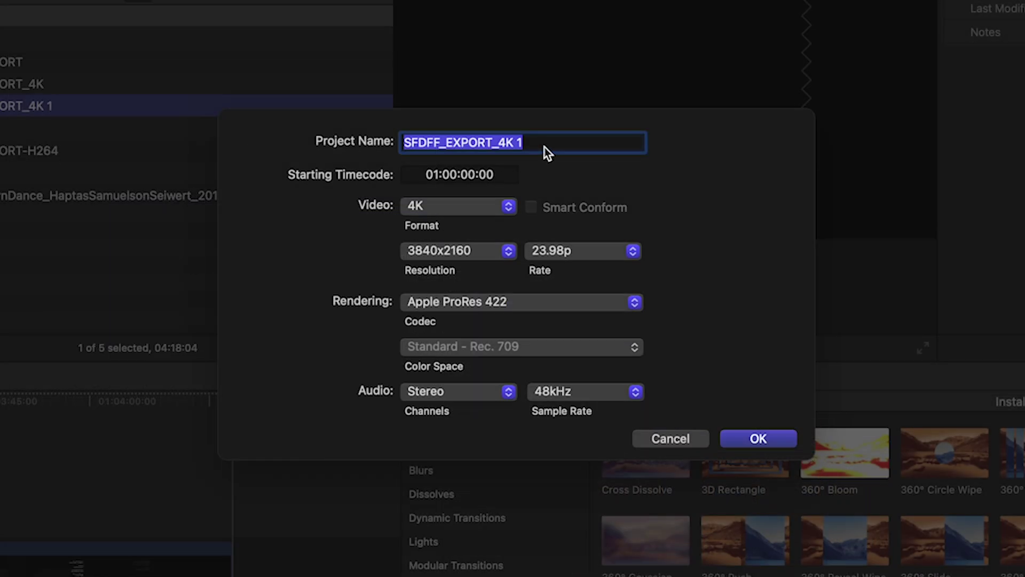
pyautogui.click(530, 140)
pyautogui.press('BackSpace')
pyautogui.press('BackSpace')
pyautogui.press('BackSpace')
pyautogui.press('BackSpace')
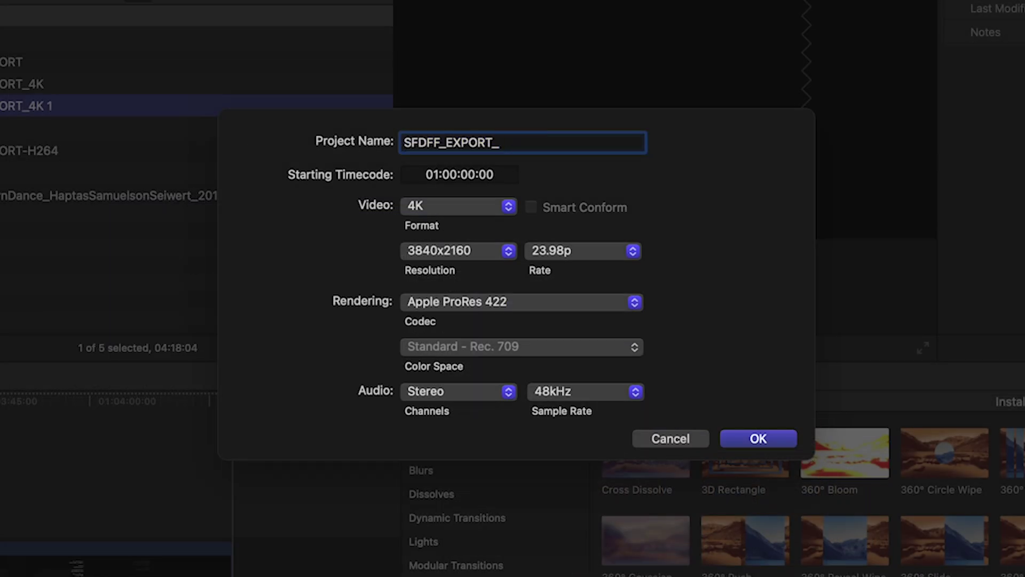
pyautogui.write('HD')
pyautogui.click(495, 205)
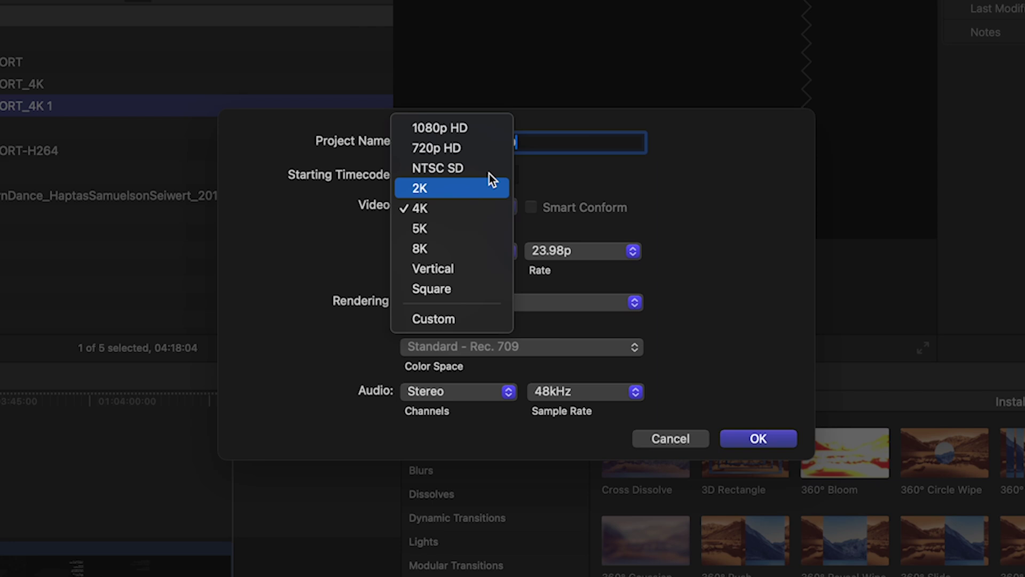
pyautogui.click(486, 127)
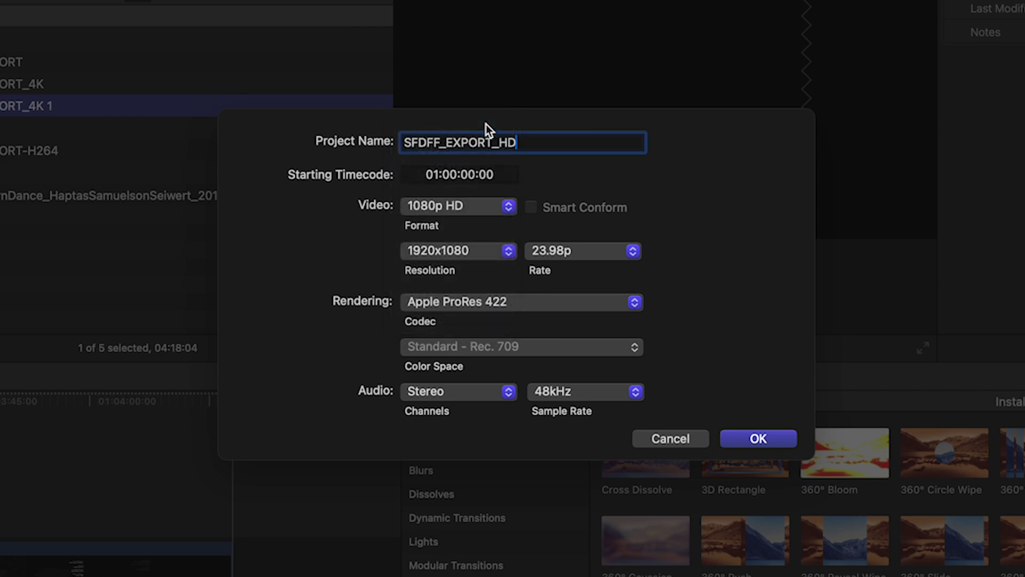
pyautogui.click(746, 440)
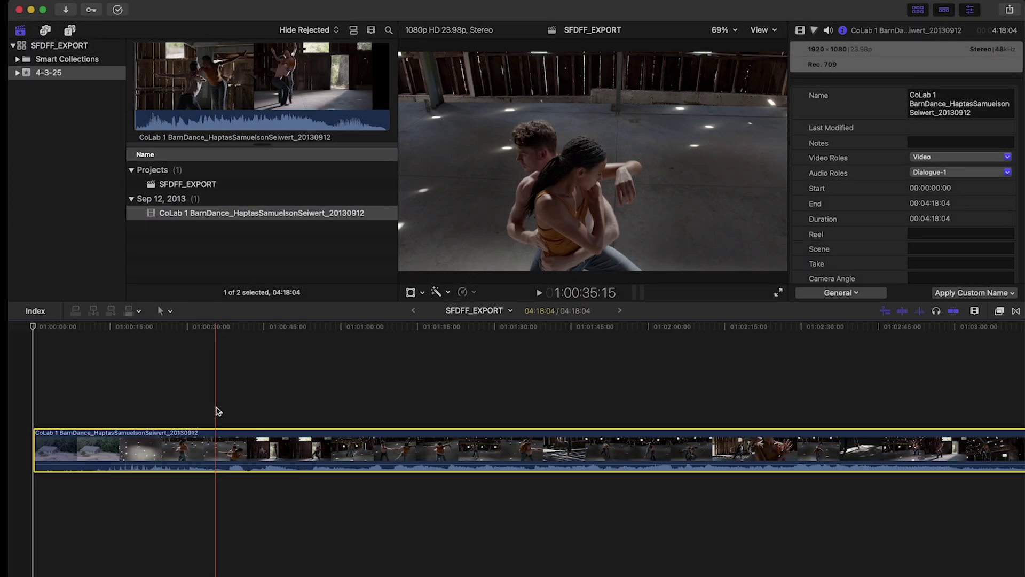
# Zoom out the timeline, move the playhead to the end, and choose File > Share > Export File (default)
pyautogui.press('super+minus')
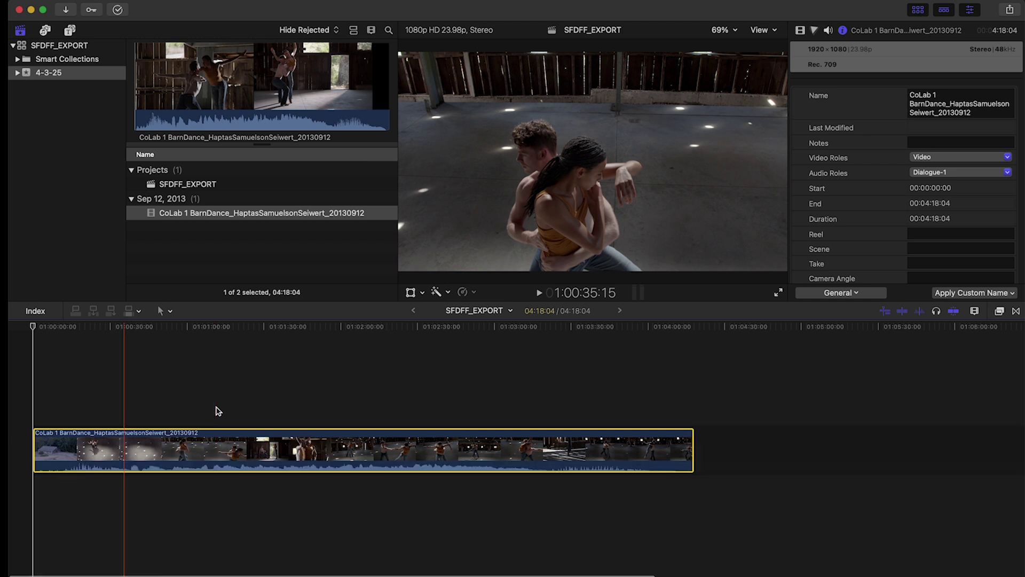
pyautogui.press('super+minus')
pyautogui.press('End')
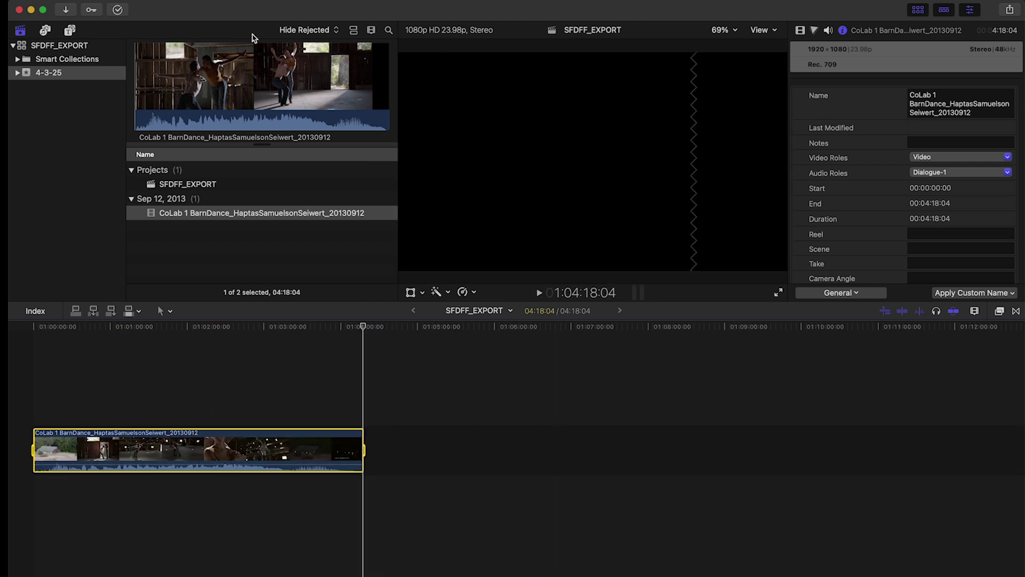
pyautogui.click(114, 1)
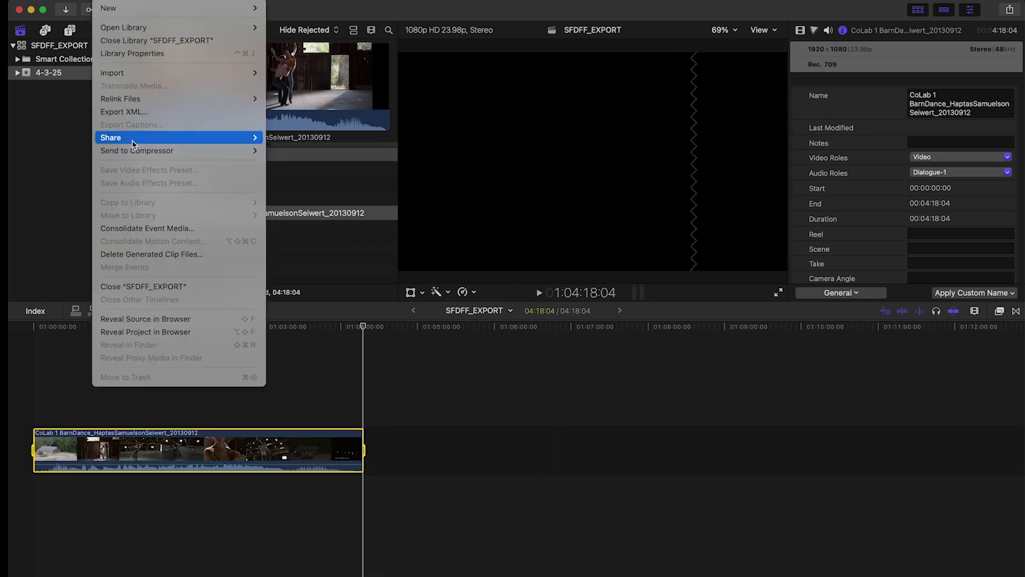
pyautogui.moveTo(218, 137)
pyautogui.click(289, 138)
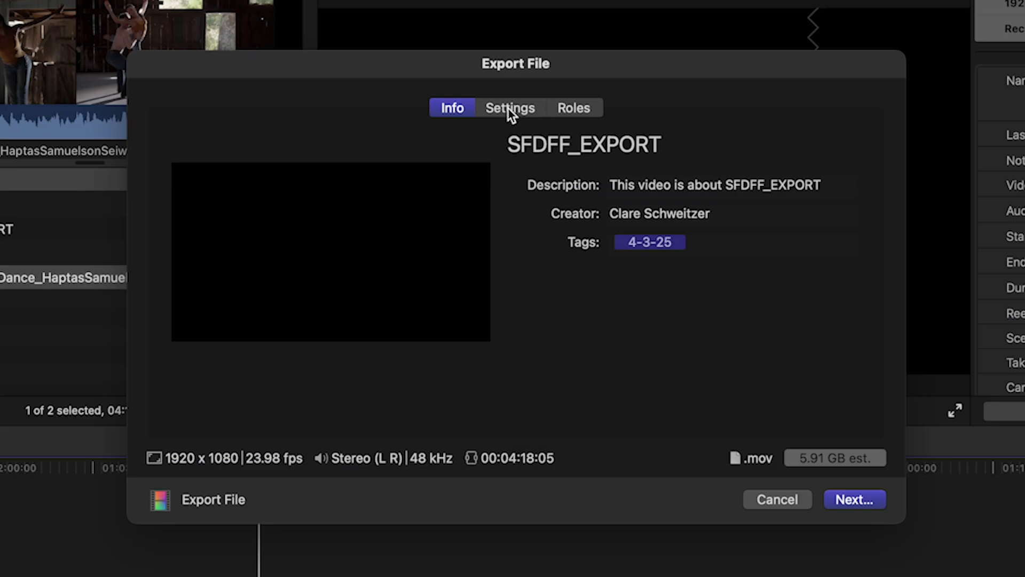
# Keep the video codec at Apple ProRes 422 HQ in the Settings tab and proceed with Next
pyautogui.click(509, 109)
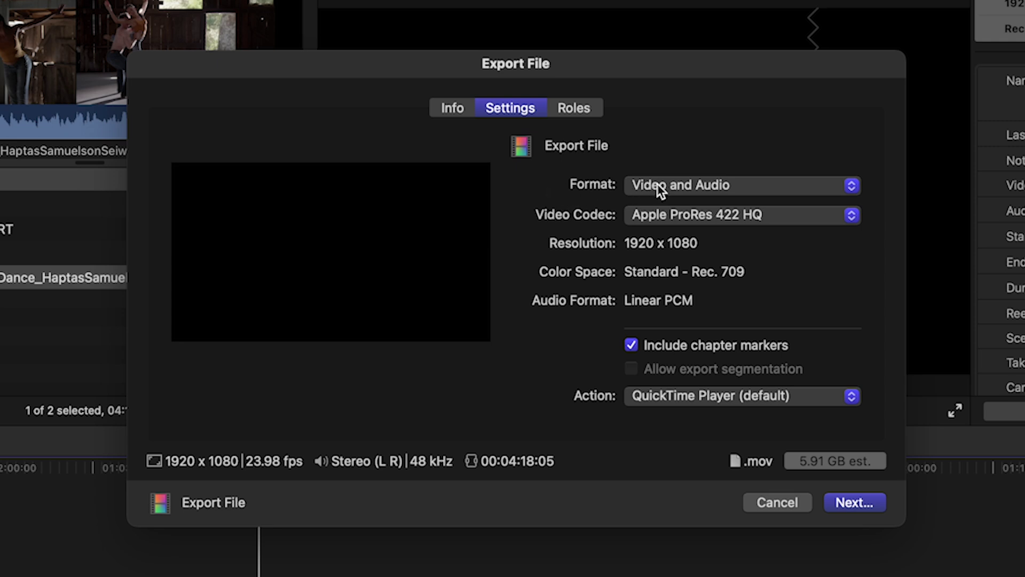
pyautogui.click(853, 215)
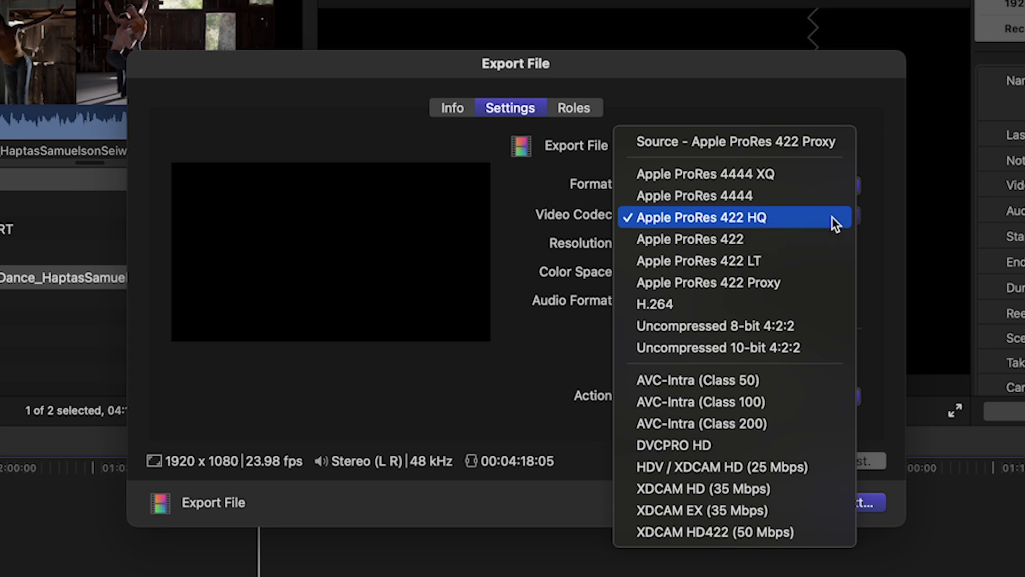
pyautogui.click(834, 224)
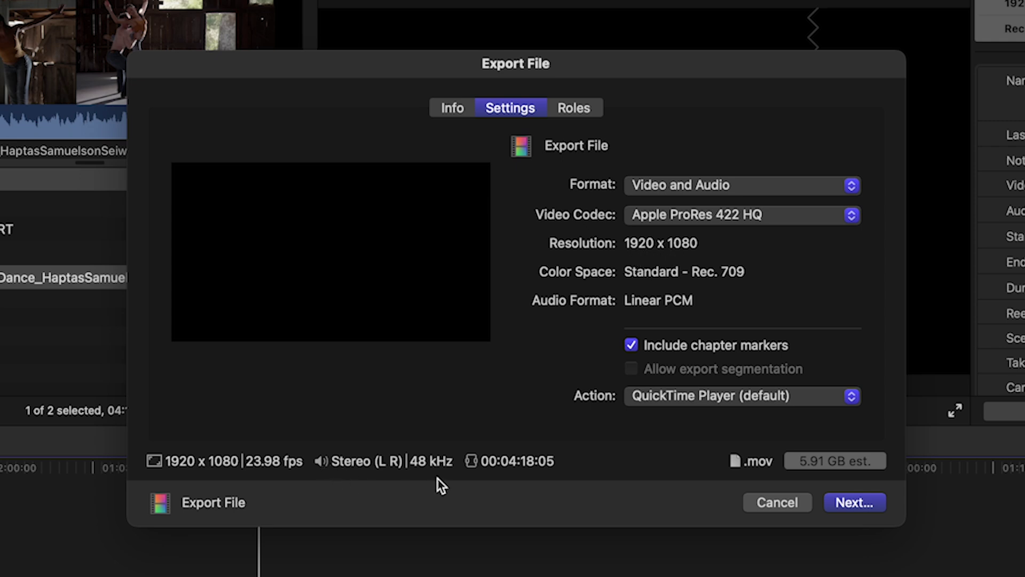
pyautogui.click(854, 502)
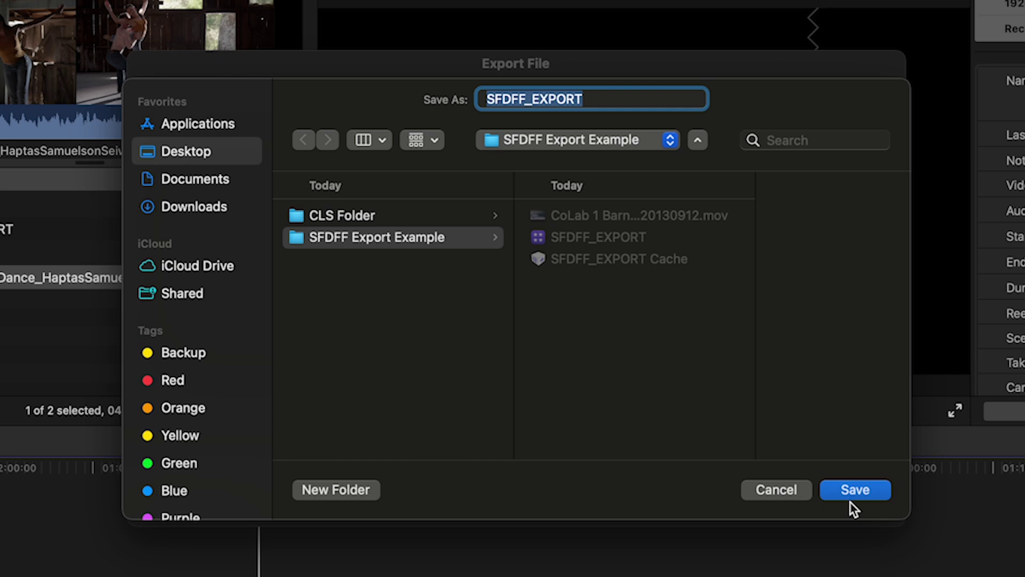
# Create an EXPORTS folder inside SFDFF Export Example and save the SFDFF_EXPORT file there
pyautogui.click(774, 256)
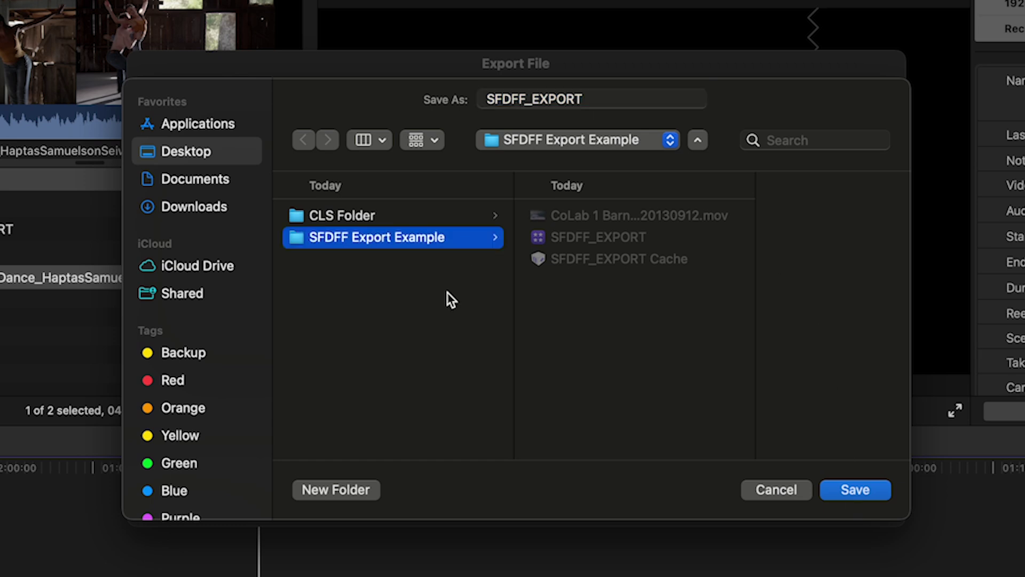
pyautogui.click(352, 488)
pyautogui.write('EXPORT')
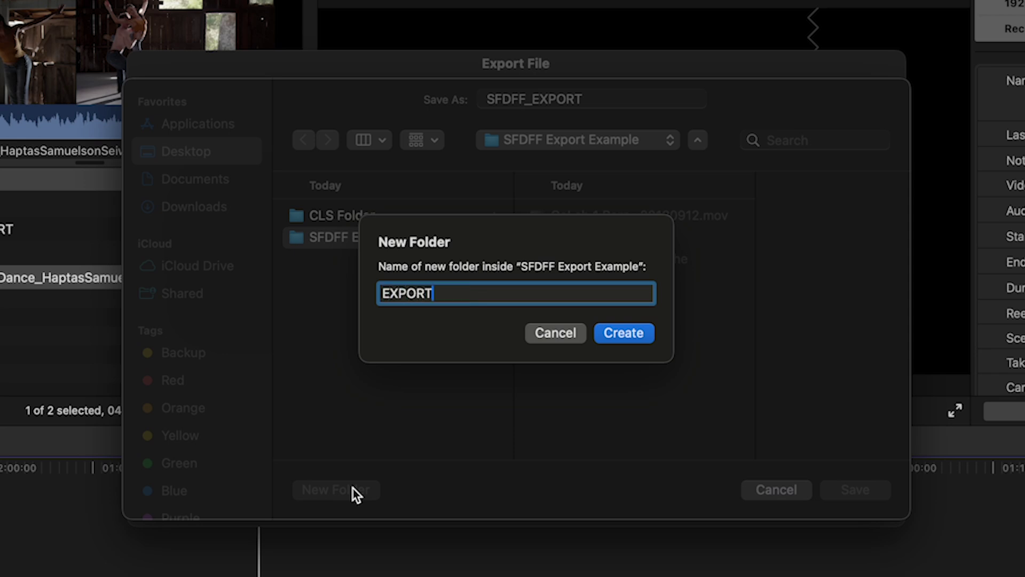
pyautogui.write('S')
pyautogui.click(633, 332)
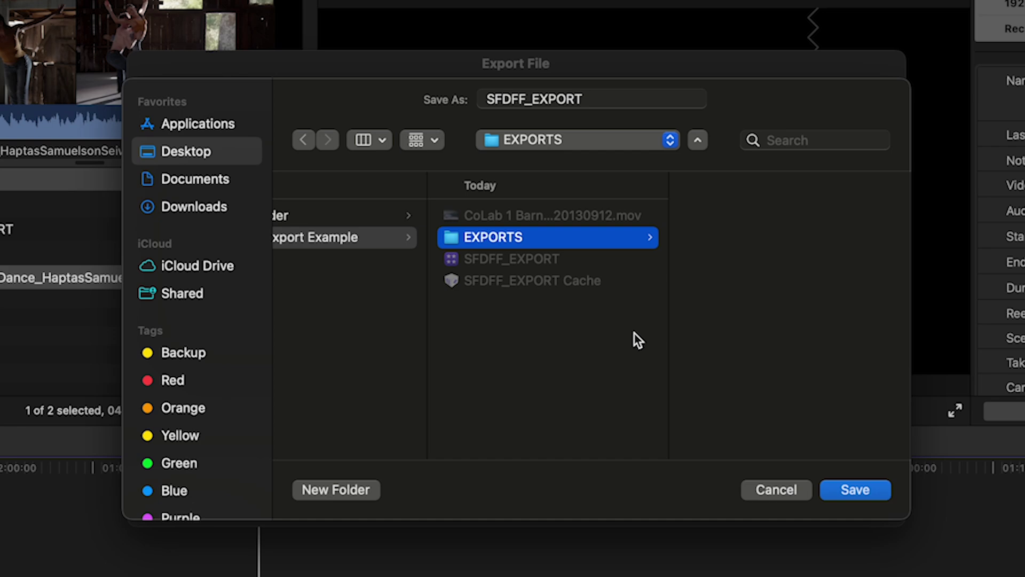
pyautogui.click(851, 491)
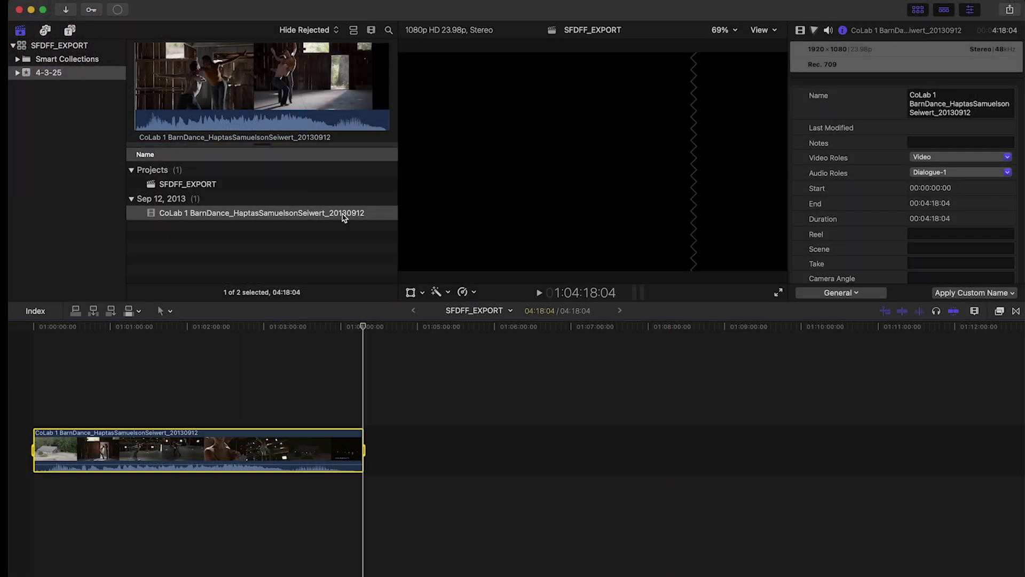
# Select the barn dance source clip and show Background Tasks, where SFDFF_EXPORT is 41% complete
pyautogui.click(147, 95)
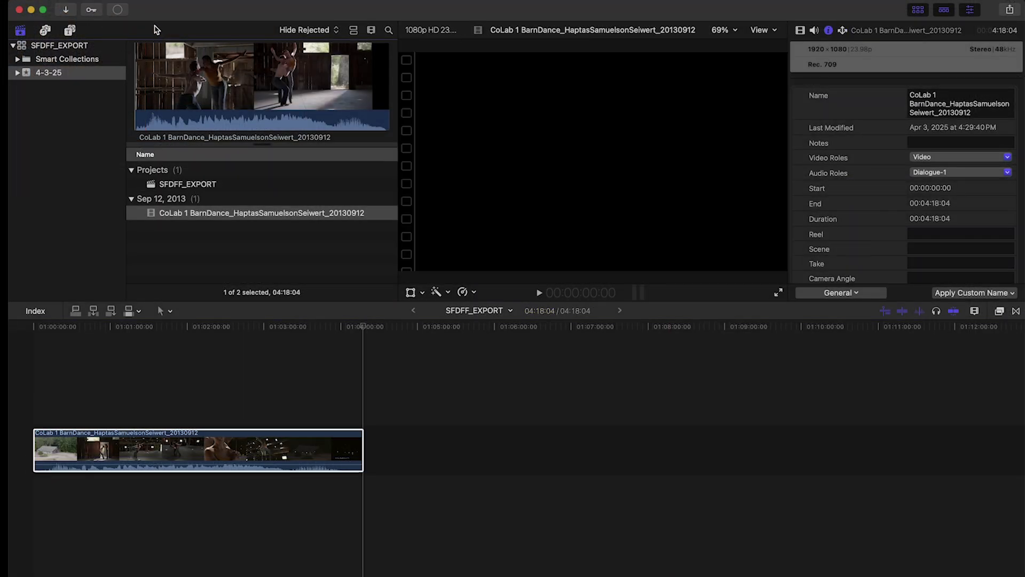
pyautogui.click(117, 10)
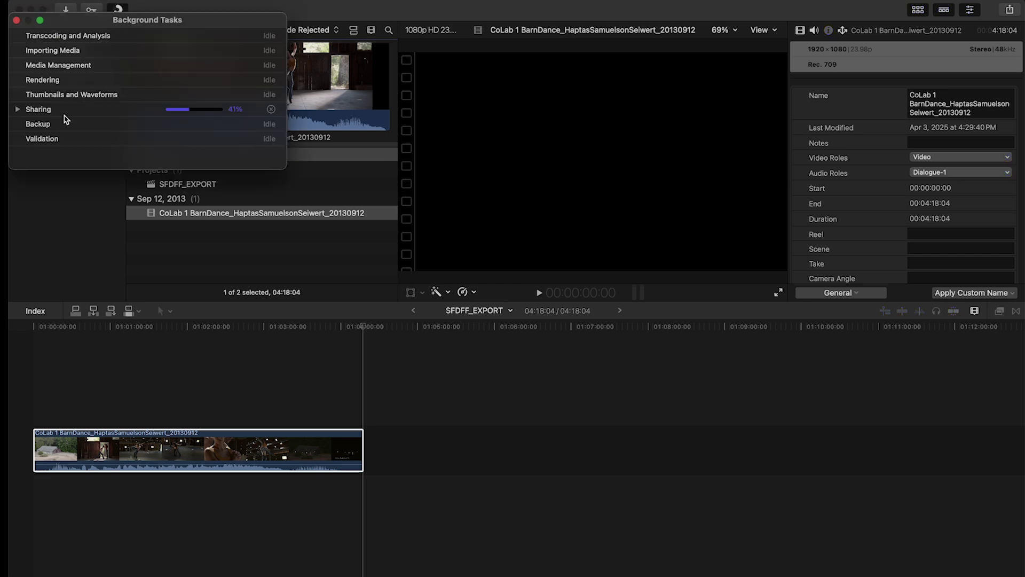